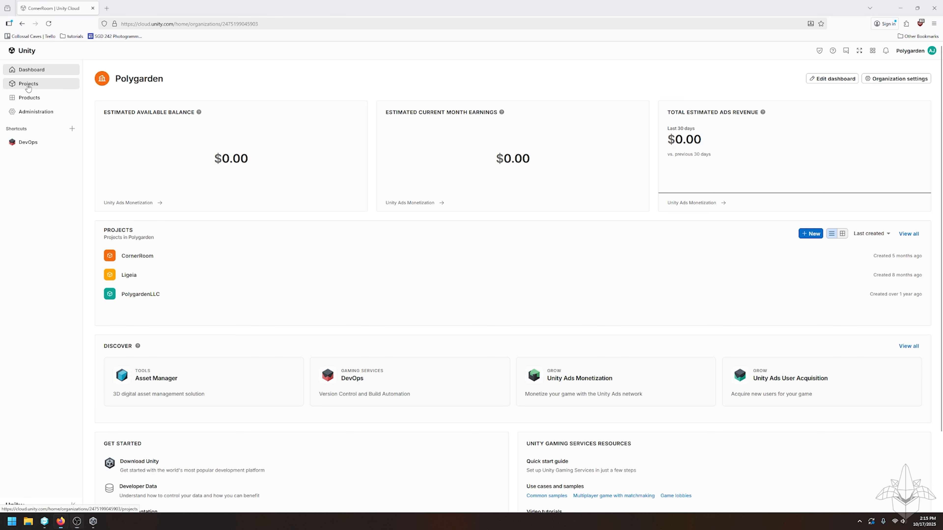
# - Show the Polygarden organization's Projects list: CornerRoom, Ligeia and PolygardenLLC
pyautogui.click(28, 87)
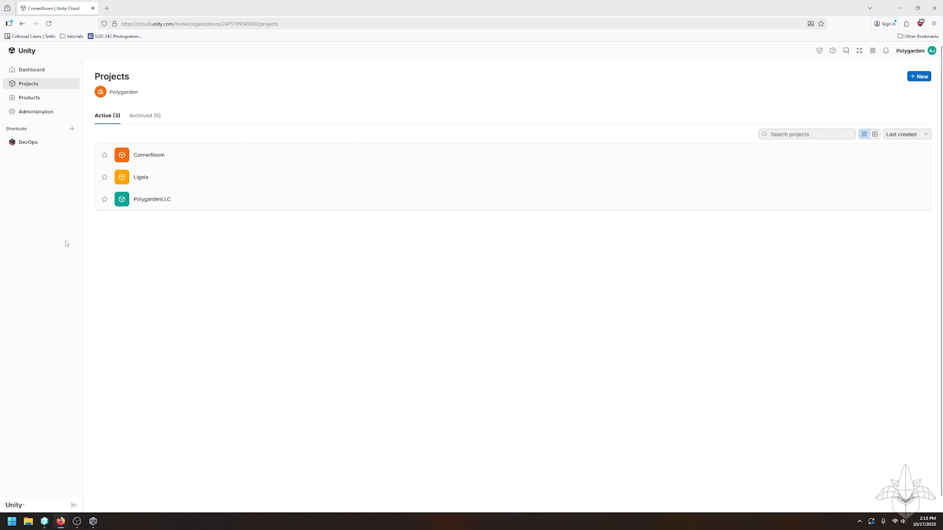
# - Open PolygardenLLC's DevOps version control repositories list showing UVCDemo
pyautogui.click(155, 200)
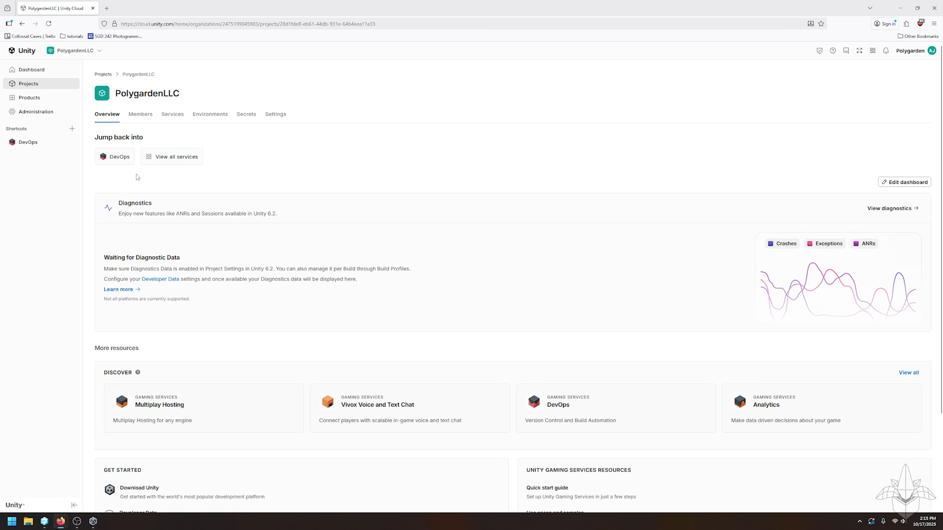
pyautogui.click(27, 142)
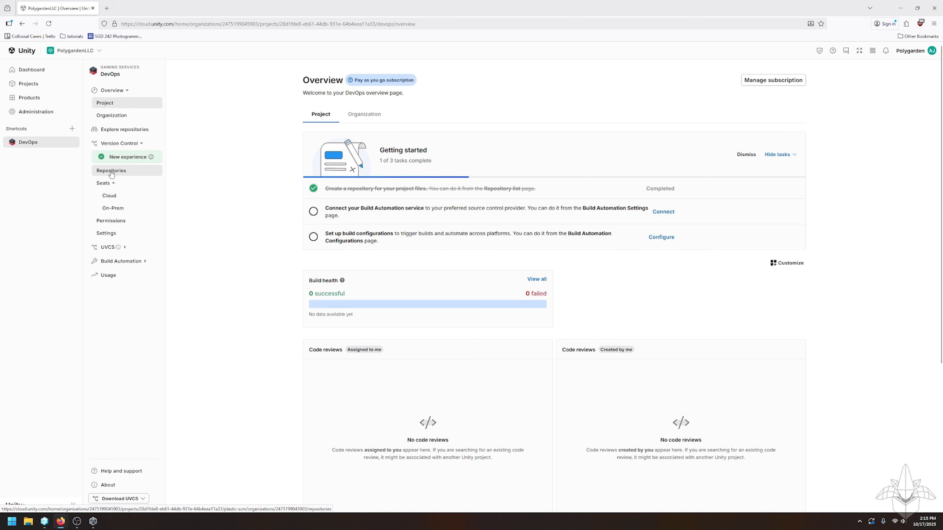
pyautogui.click(111, 172)
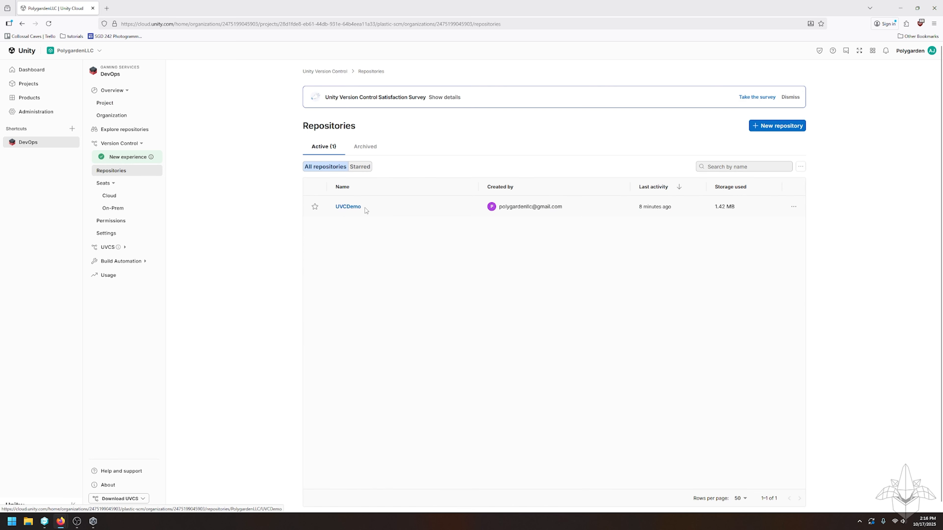
# - Check the project switcher without changing project, then return to the Polygarden Projects page
pyautogui.click(100, 52)
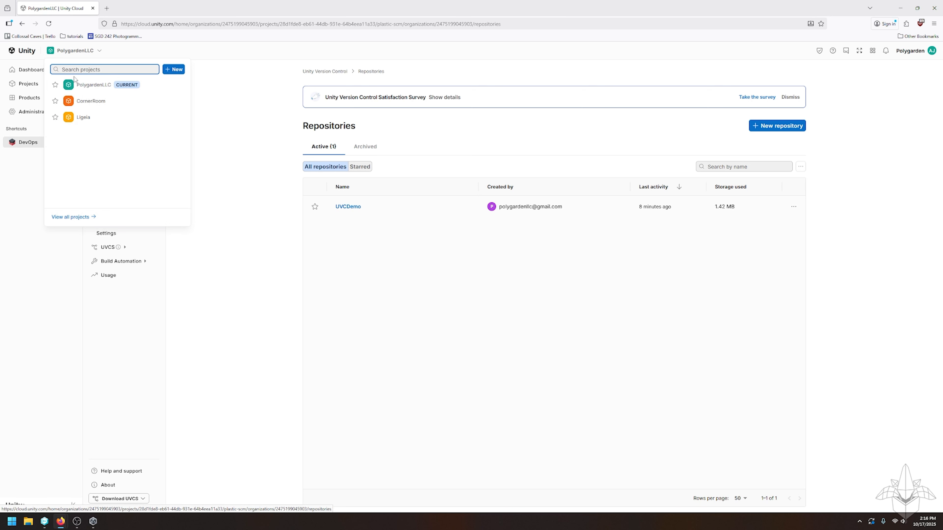
pyautogui.click(239, 49)
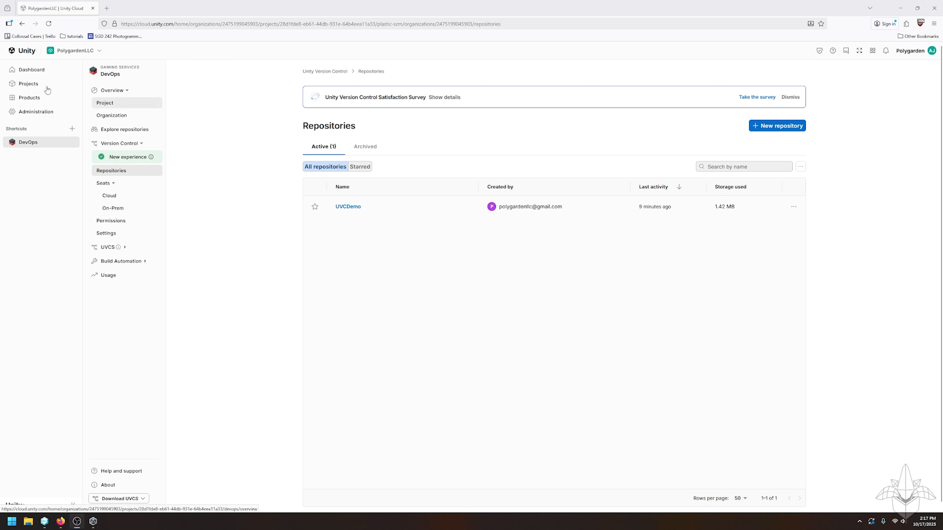
pyautogui.click(28, 84)
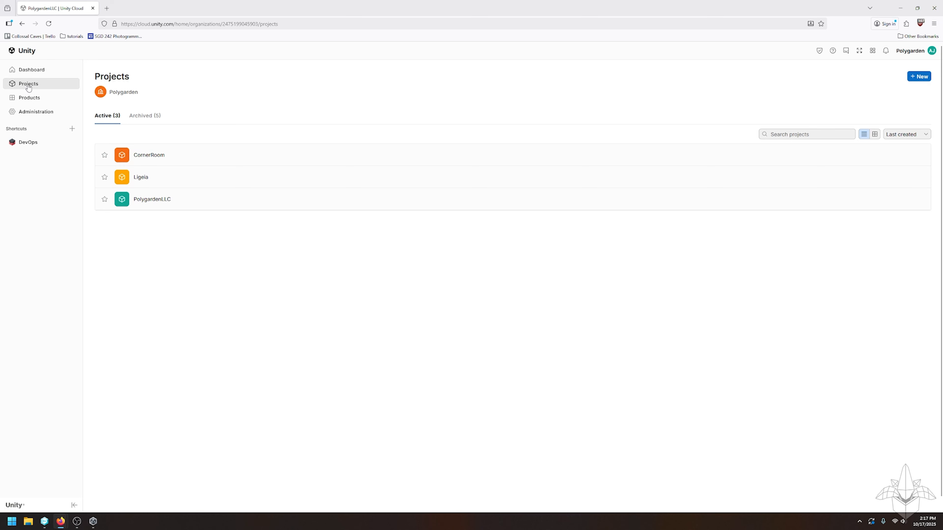
# - Show PolygardenLLC's Members tab, reopening the project from the Projects list once
pyautogui.click(149, 200)
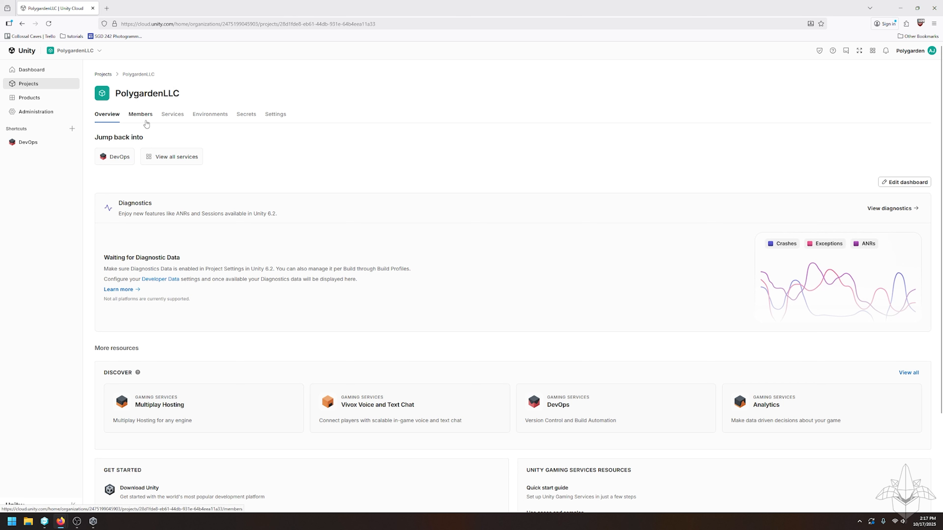
pyautogui.click(148, 116)
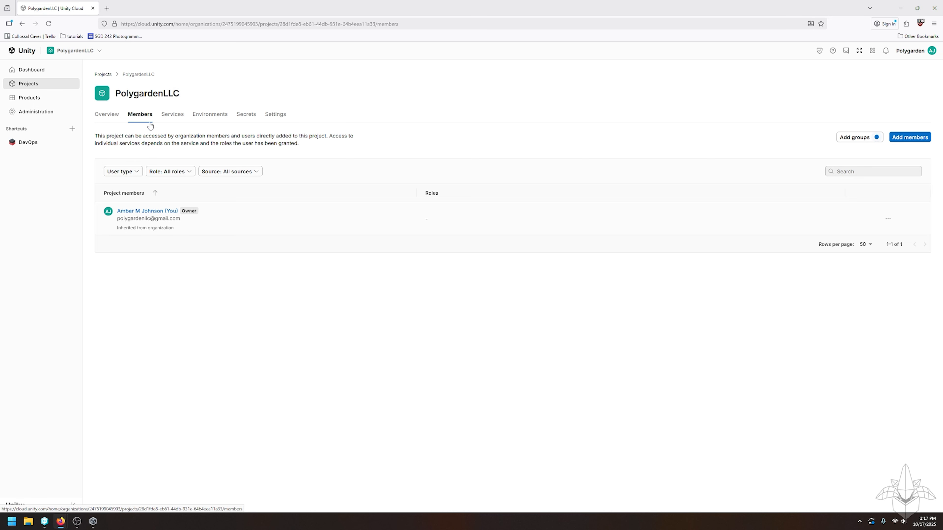
pyautogui.click(30, 84)
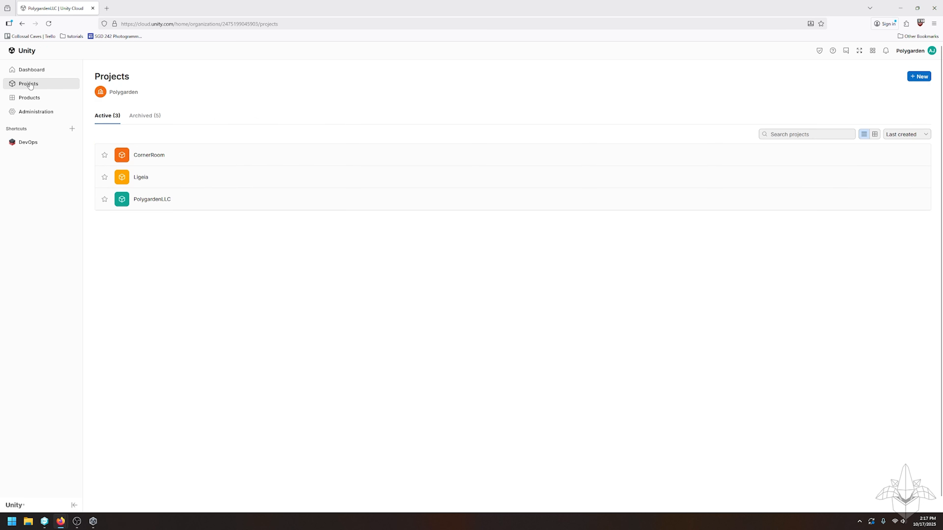
pyautogui.click(148, 199)
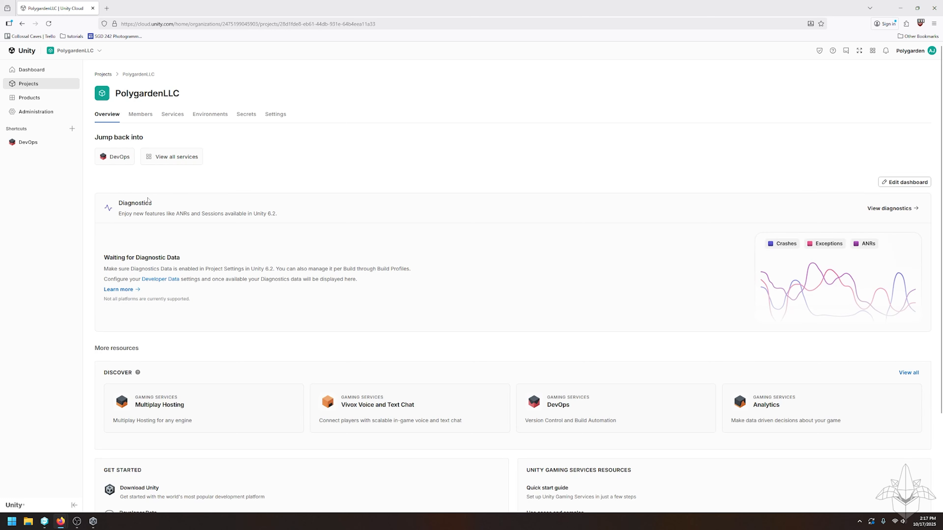
pyautogui.click(140, 116)
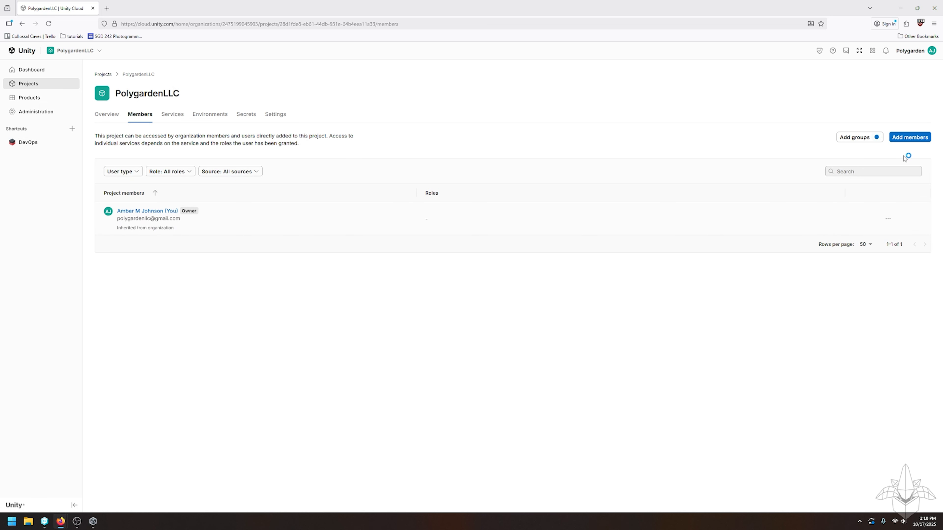
# - Add the invitee's e-mail address to PolygardenLLC with user type User
pyautogui.click(911, 138)
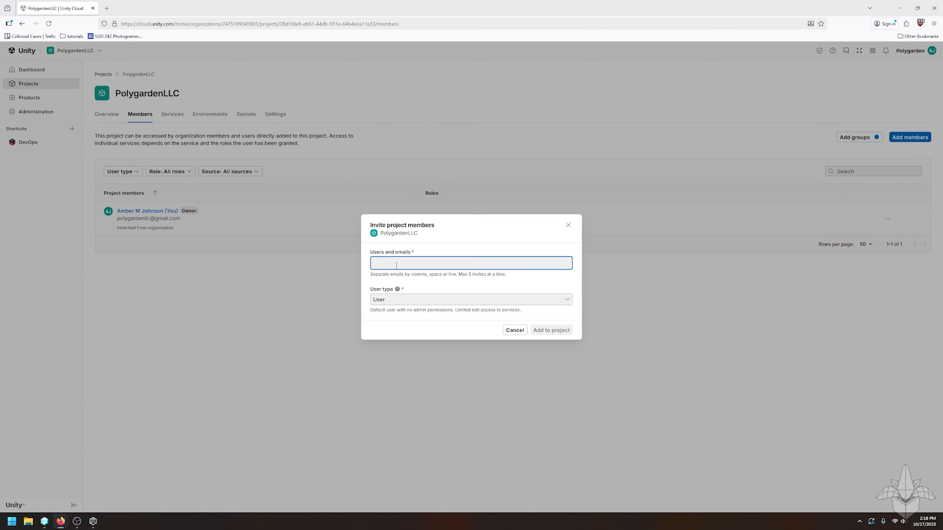
pyautogui.click(568, 301)
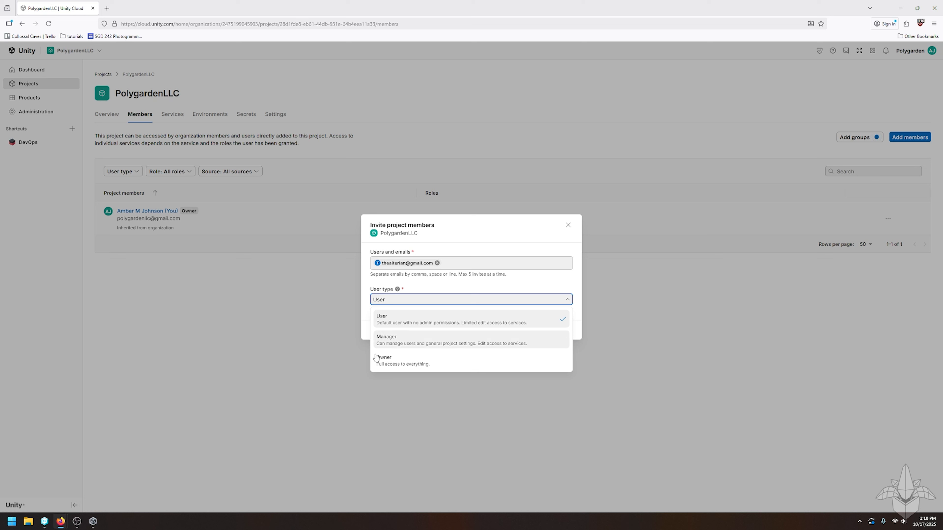
pyautogui.click(391, 320)
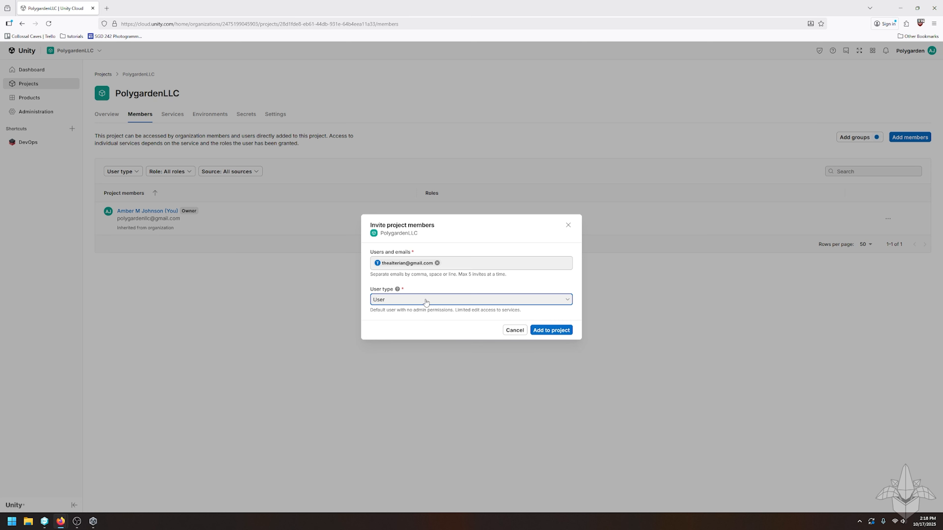
pyautogui.click(551, 330)
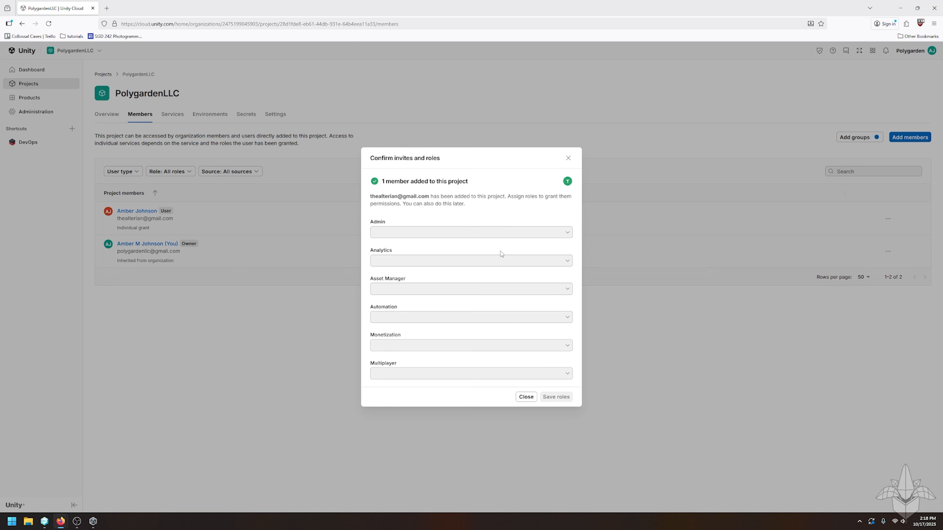
# - Leave the Admin and Asset Manager roles unassigned and close the invite confirmation
pyautogui.click(568, 233)
pyautogui.click(569, 233)
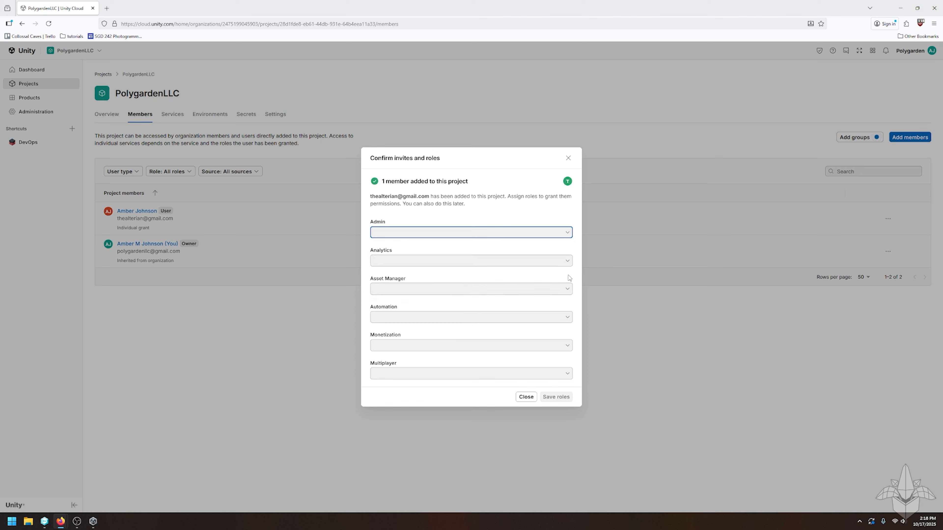
pyautogui.click(567, 290)
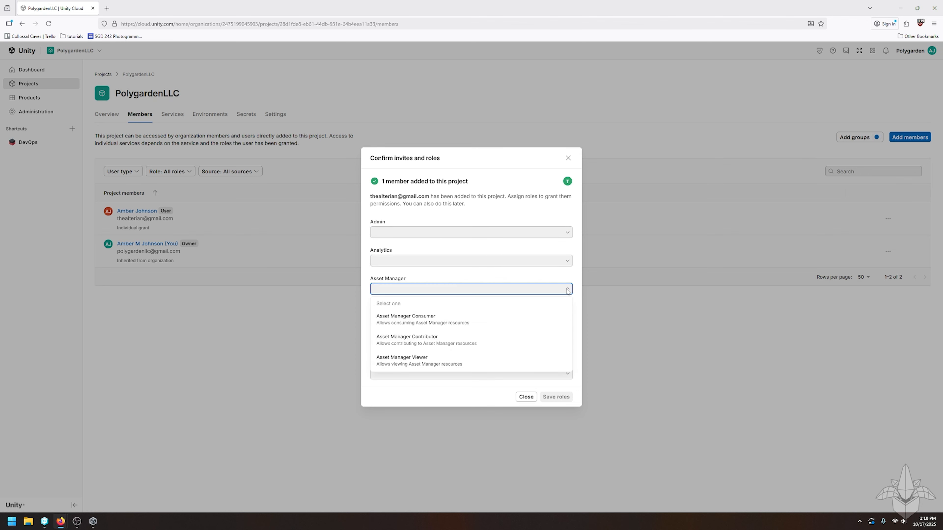
pyautogui.click(568, 290)
pyautogui.click(527, 397)
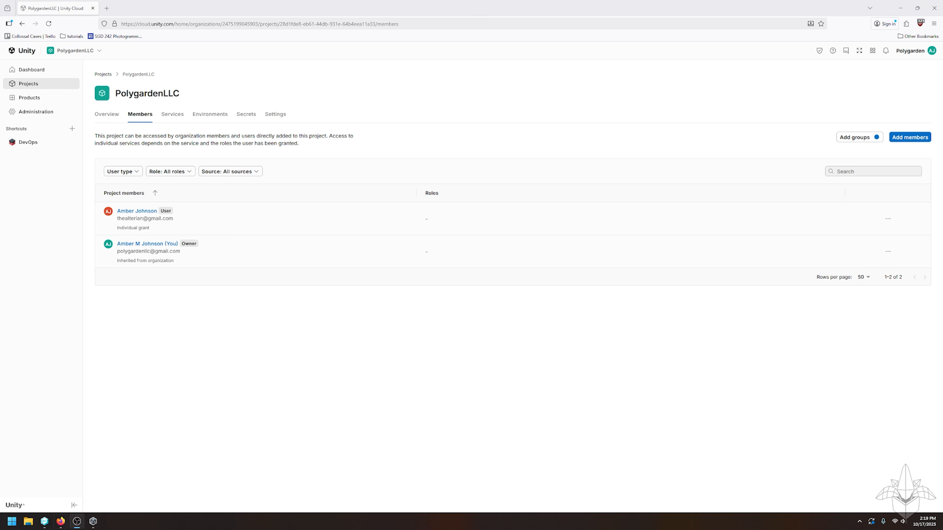
pyautogui.click(60, 521)
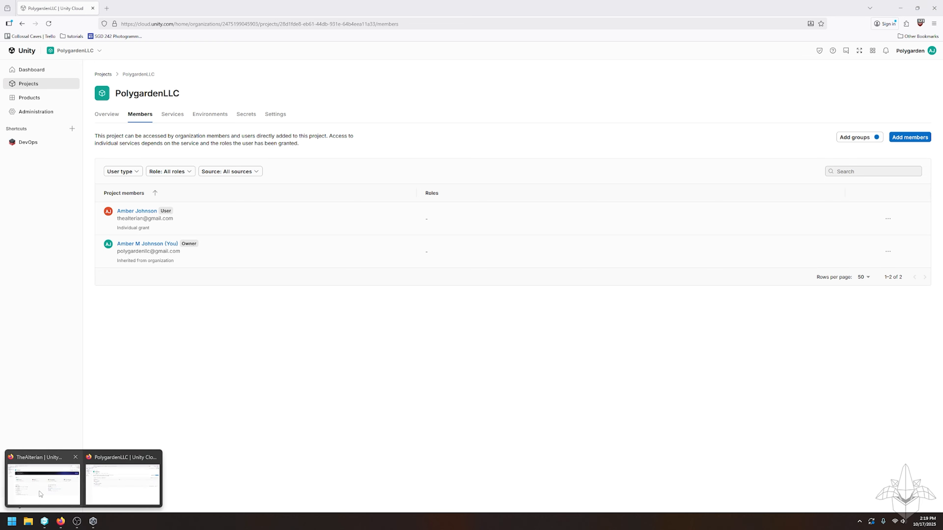
pyautogui.click(40, 496)
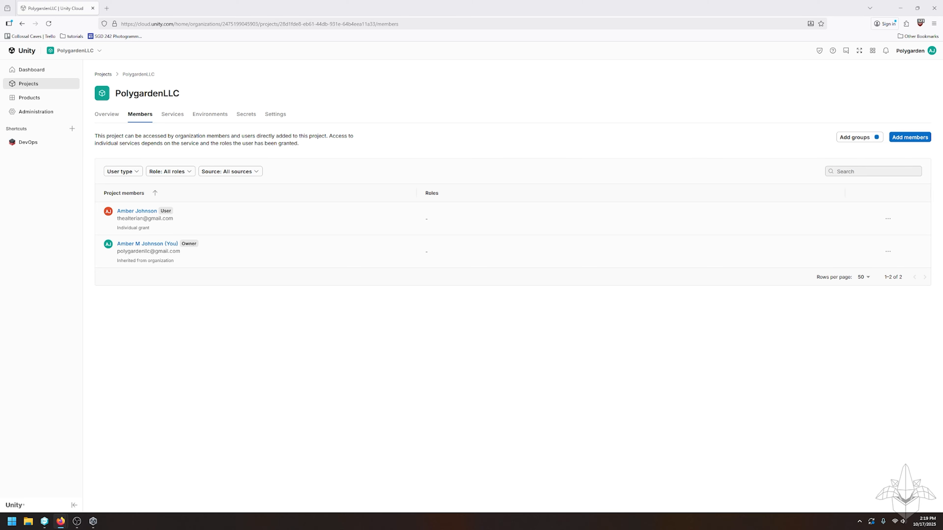
# - Read through the PolygardenLLC invitation e-mail in Gmail, then close it
pyautogui.moveTo(942, 112); pyautogui.dragTo(462, 50)
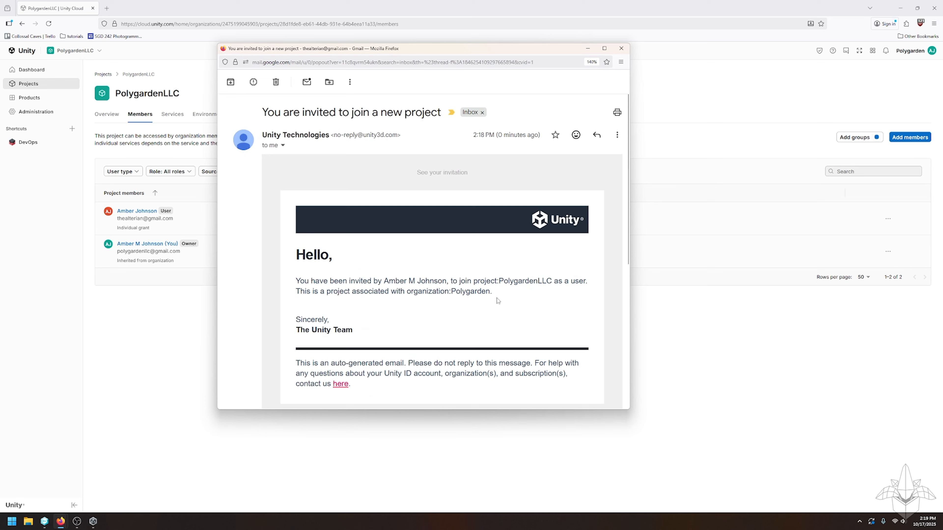
pyautogui.scroll(-5, 498, 301)
pyautogui.scroll(2, 497, 285)
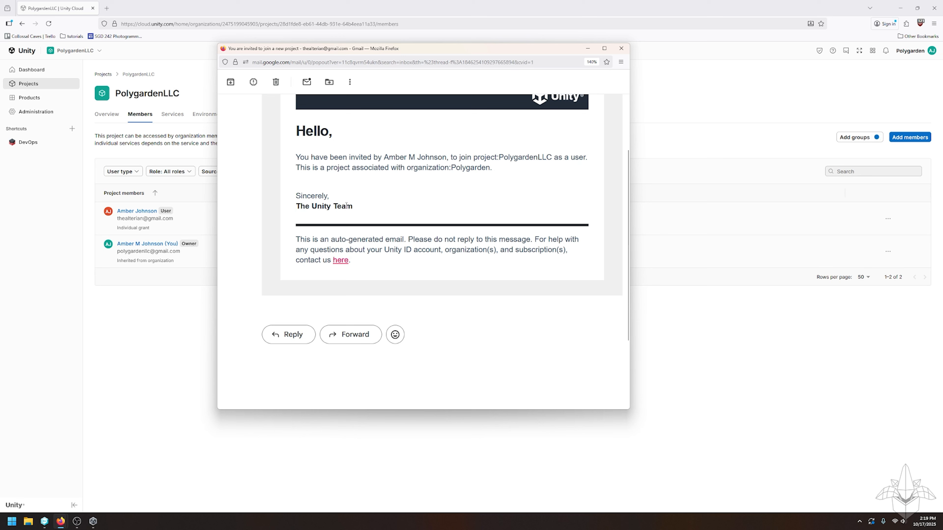
pyautogui.scroll(3, 474, 229)
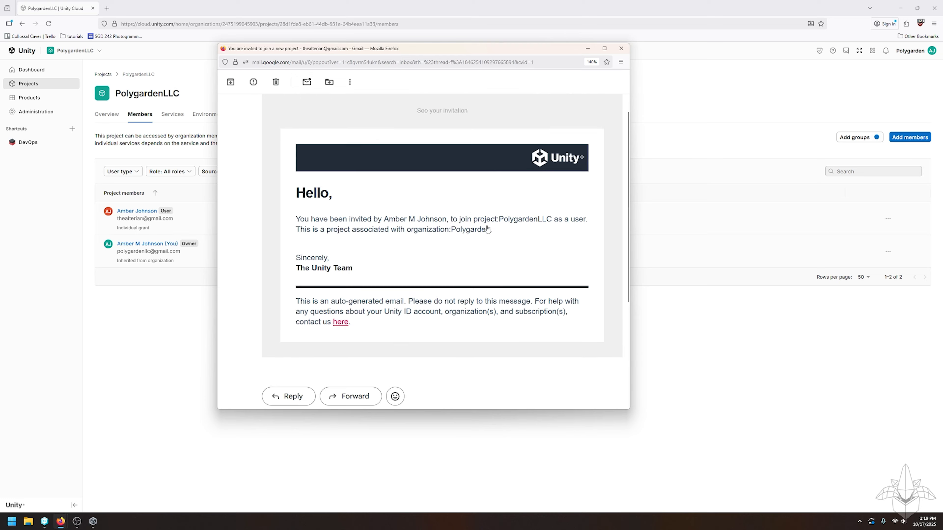
pyautogui.scroll(-3, 476, 234)
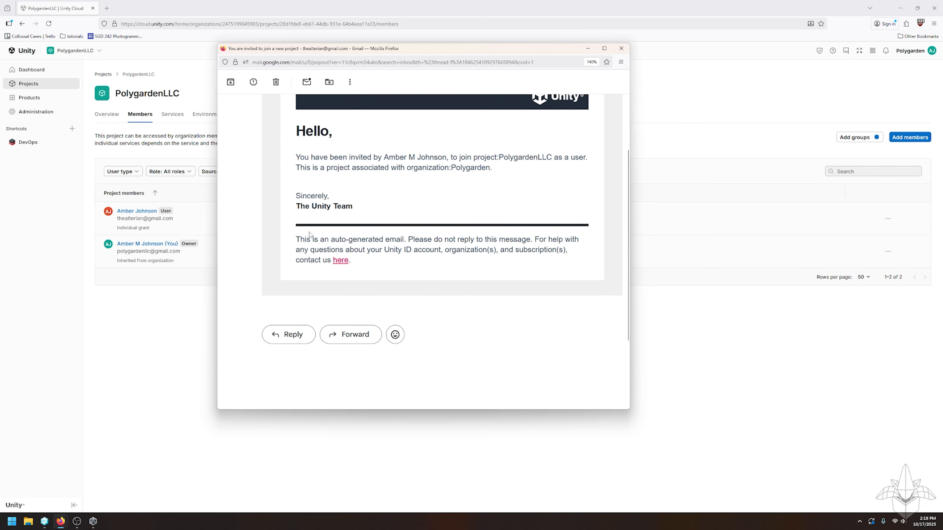
pyautogui.click(622, 49)
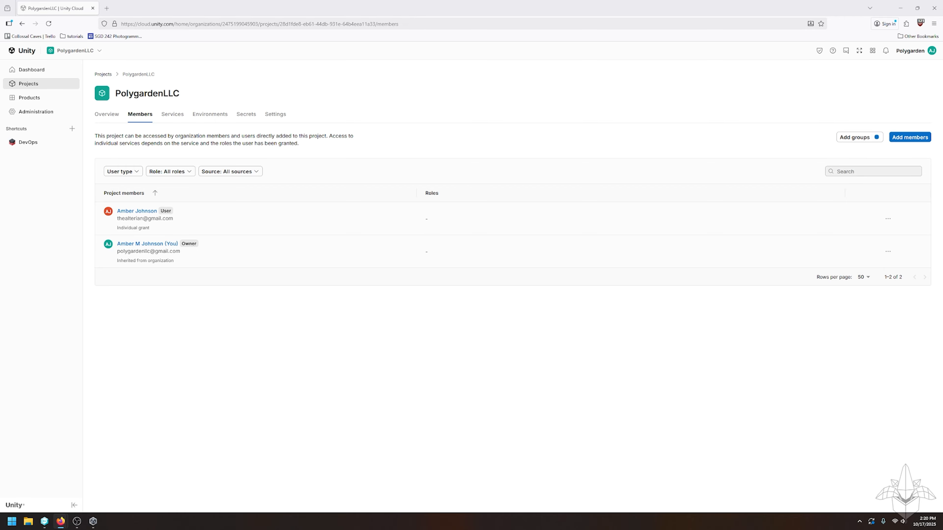
pyautogui.moveTo(942, 75); pyautogui.dragTo(434, 21)
# - Maximize the invited member's Firefox window to fill the screen
pyautogui.click(543, 15)
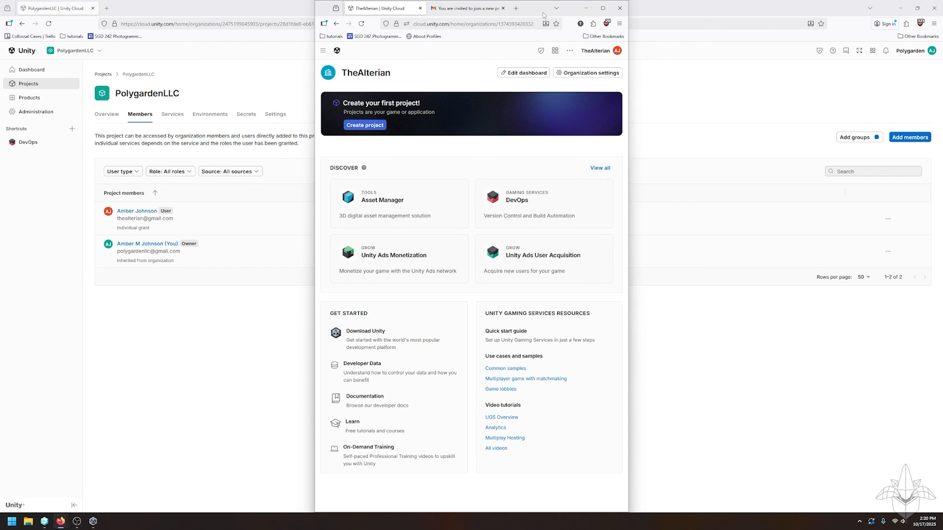
pyautogui.moveTo(529, 15); pyautogui.dragTo(532, 35)
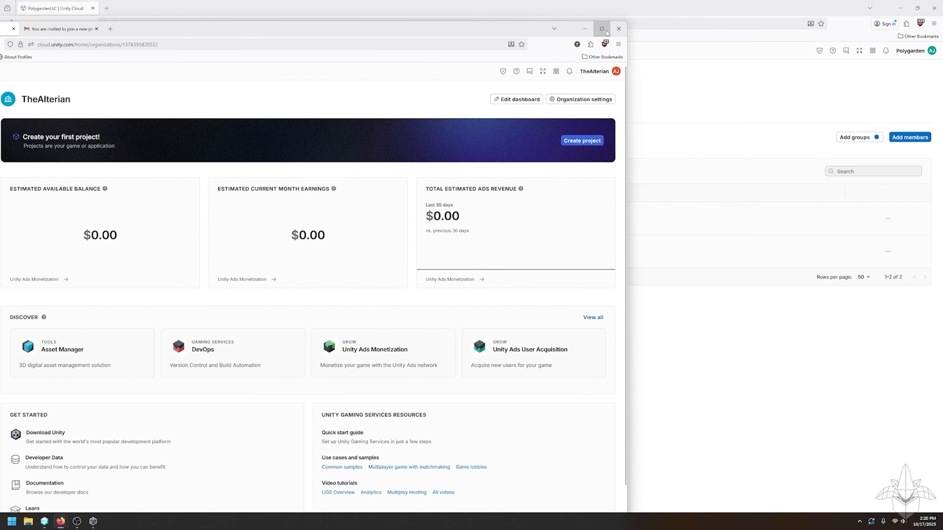
pyautogui.click(602, 29)
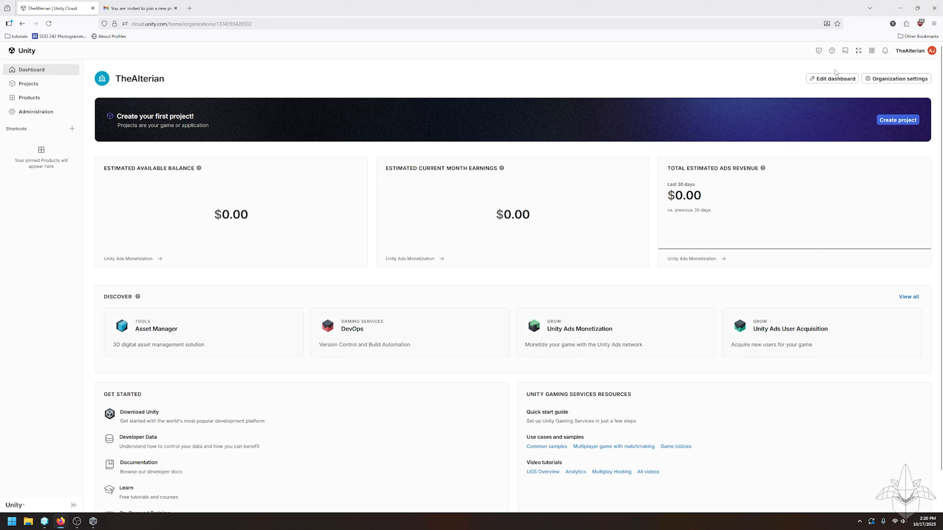
# - Switch the member's account to the Polygarden organization and reach PolygardenLLC's DevOps
pyautogui.click(920, 52)
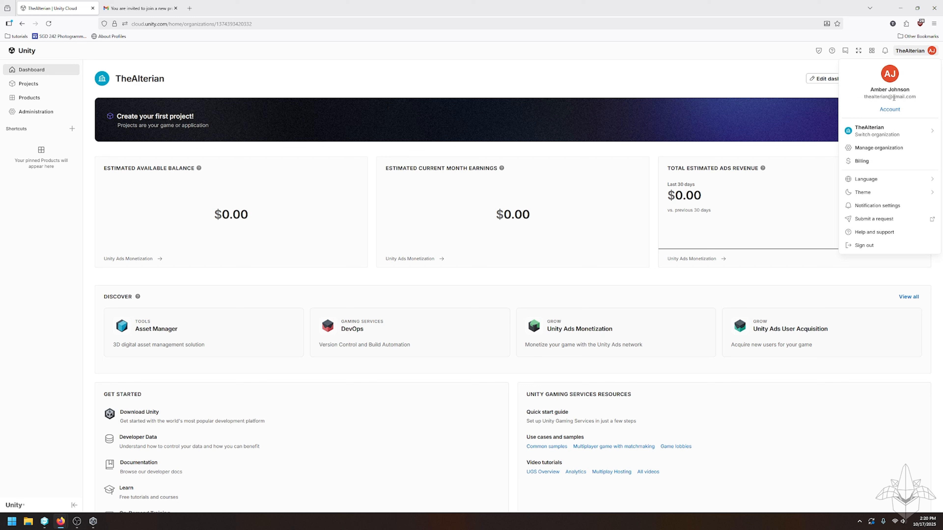
pyautogui.click(876, 135)
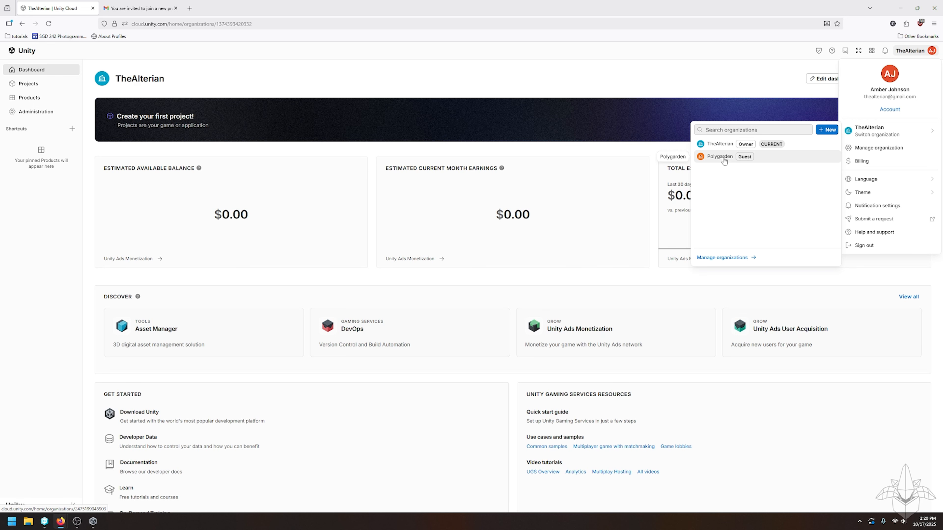
pyautogui.click(720, 157)
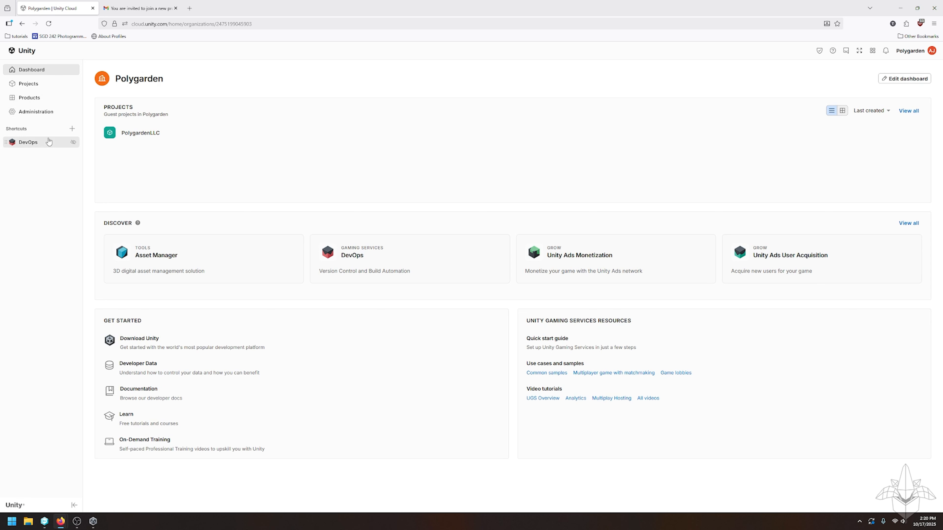
pyautogui.click(31, 144)
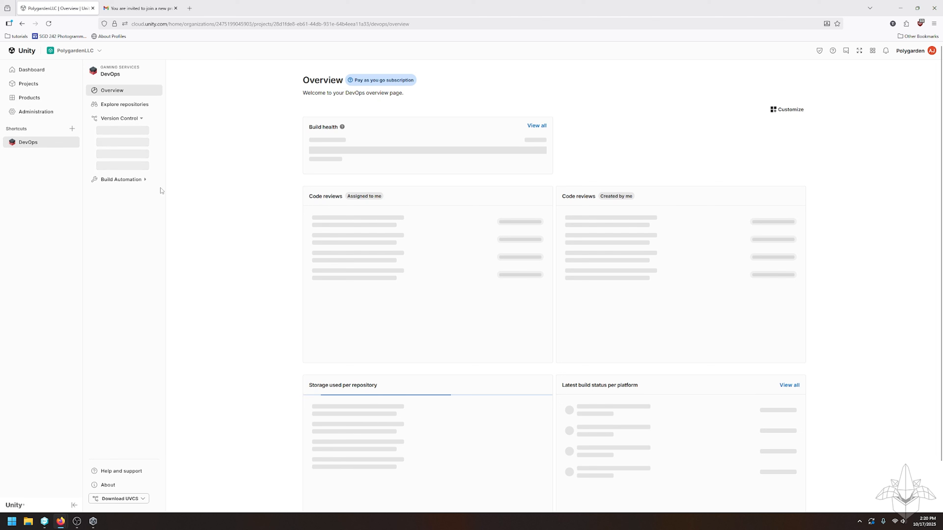
# - Open the UVCDemo repository's files from the member's DevOps Repositories list
pyautogui.click(116, 147)
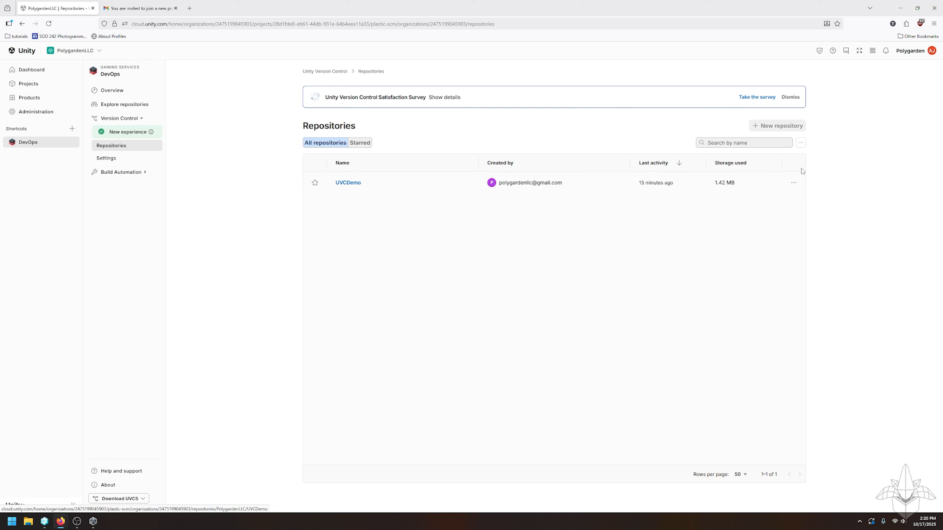
pyautogui.click(793, 182)
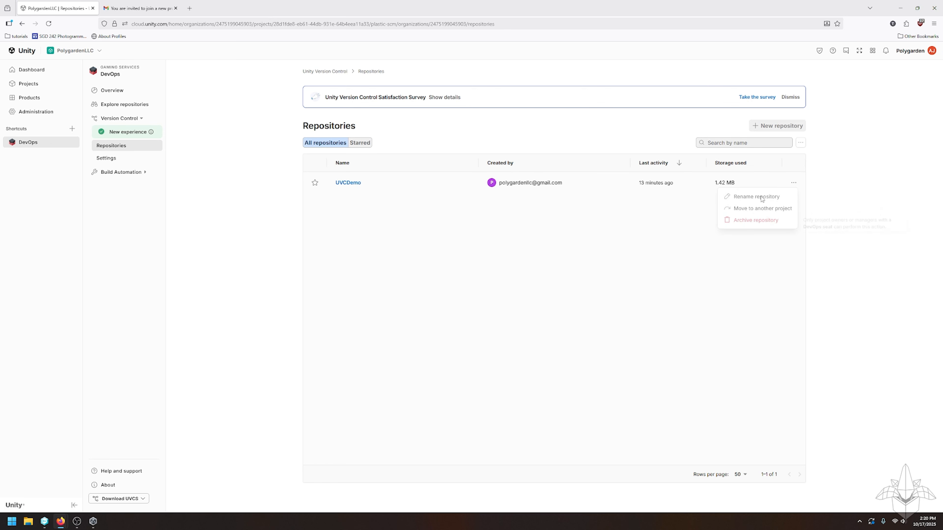
pyautogui.click(541, 210)
pyautogui.click(355, 184)
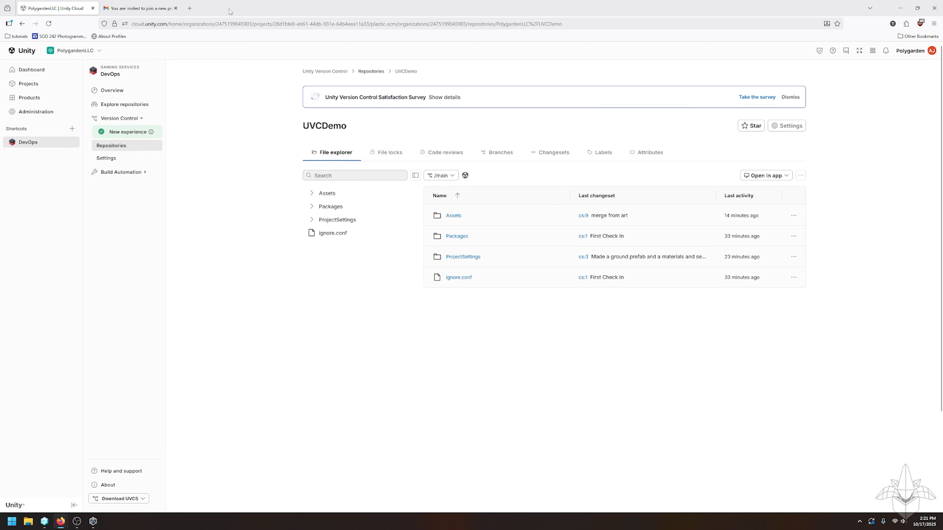
pyautogui.moveTo(230, 10); pyautogui.dragTo(942, 197)
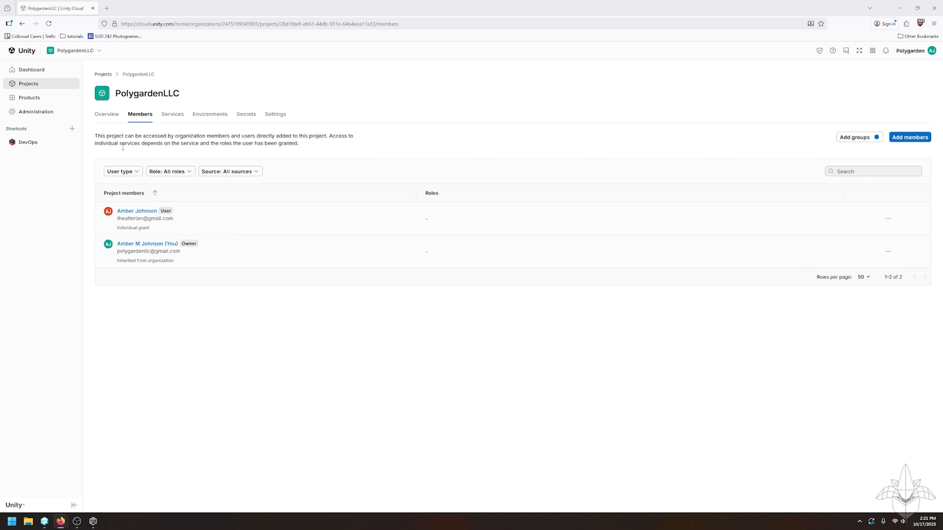
# - In the owner's DevOps, open Seats > Cloud after briefly checking On-Prem seats
pyautogui.click(26, 148)
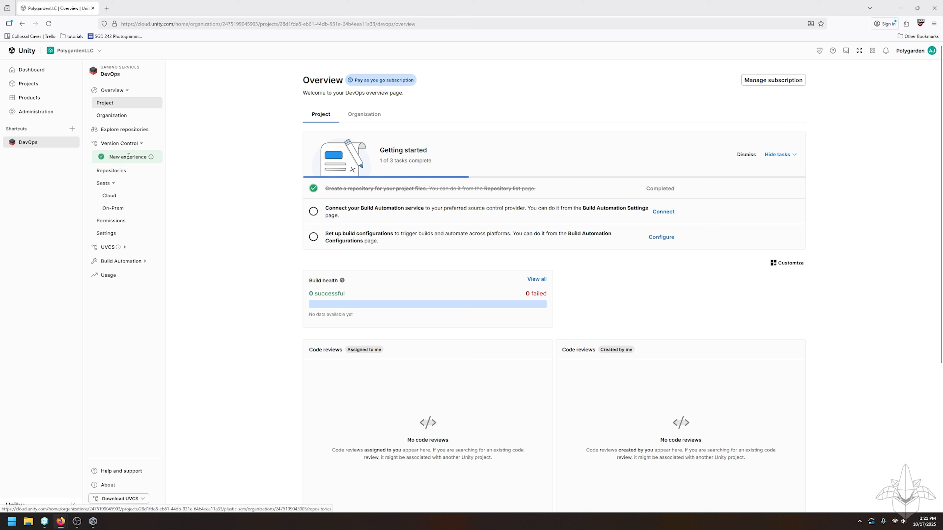
pyautogui.click(111, 171)
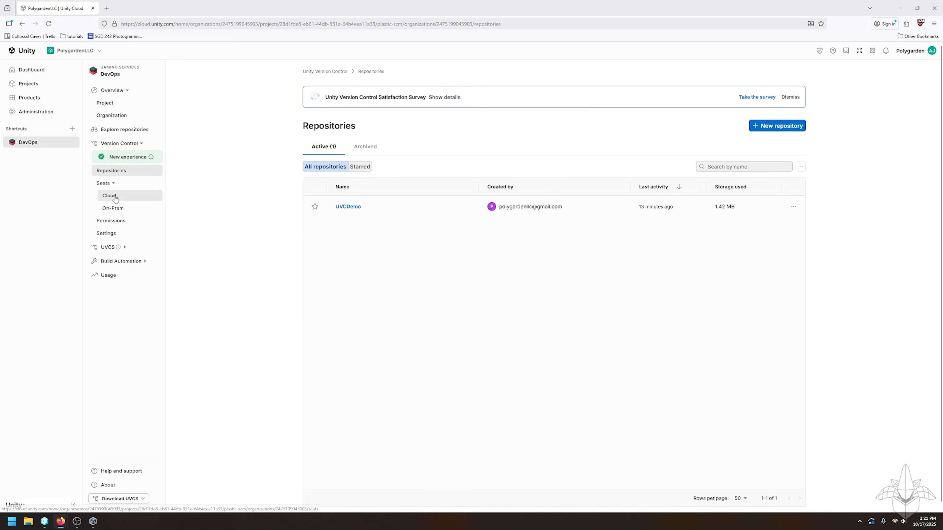
pyautogui.click(114, 197)
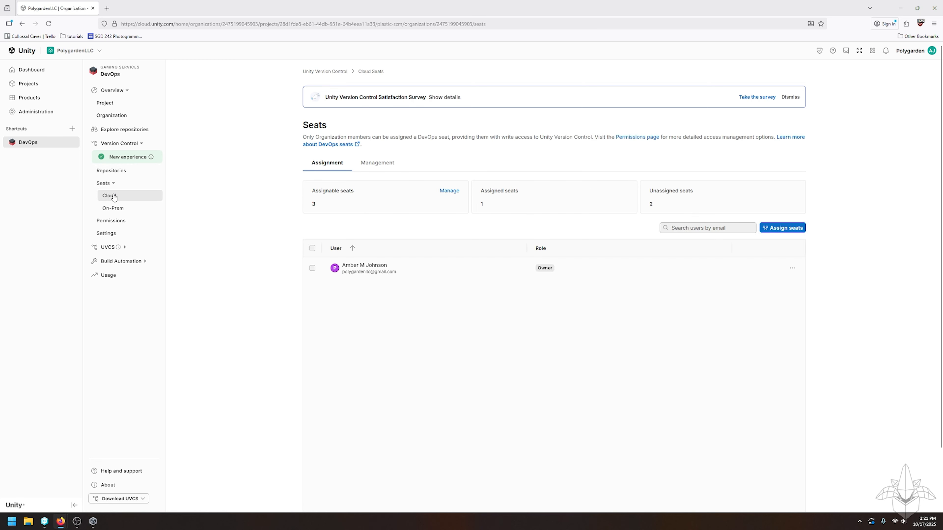
pyautogui.click(114, 208)
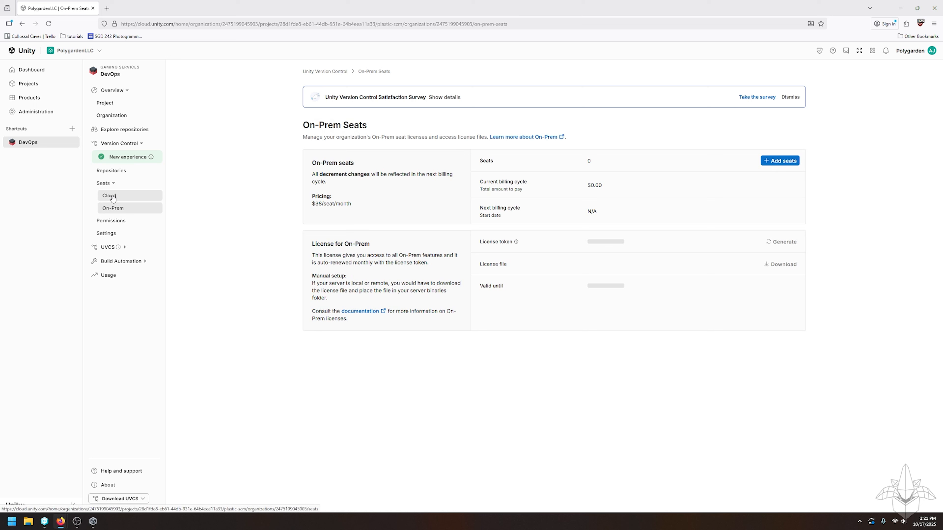
pyautogui.click(113, 199)
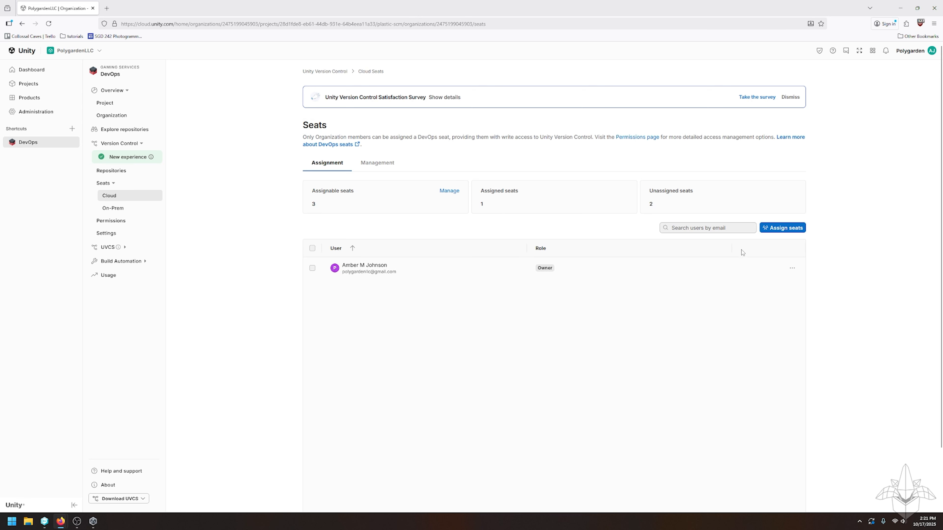
# - Assign a DevOps seat to the invited member's e-mail, leaving 1 of 3 seats unassigned
pyautogui.click(782, 228)
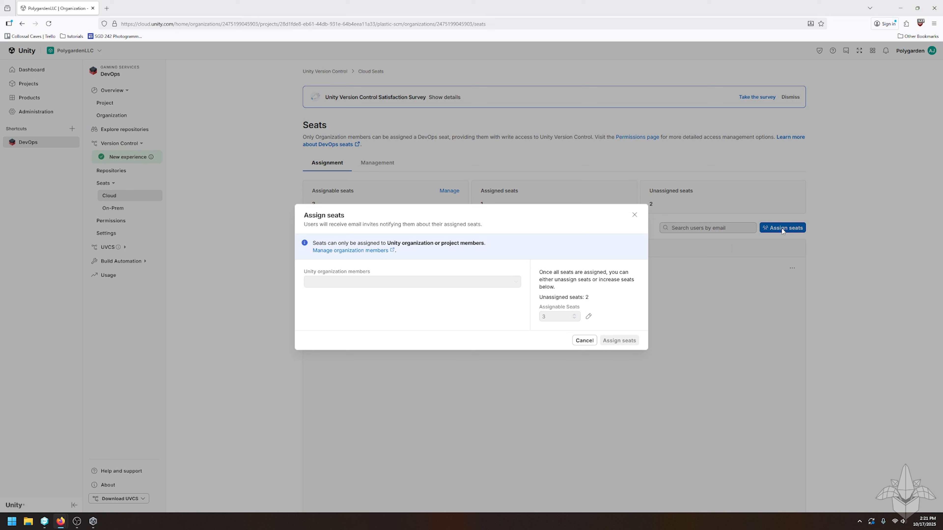
pyautogui.click(451, 283)
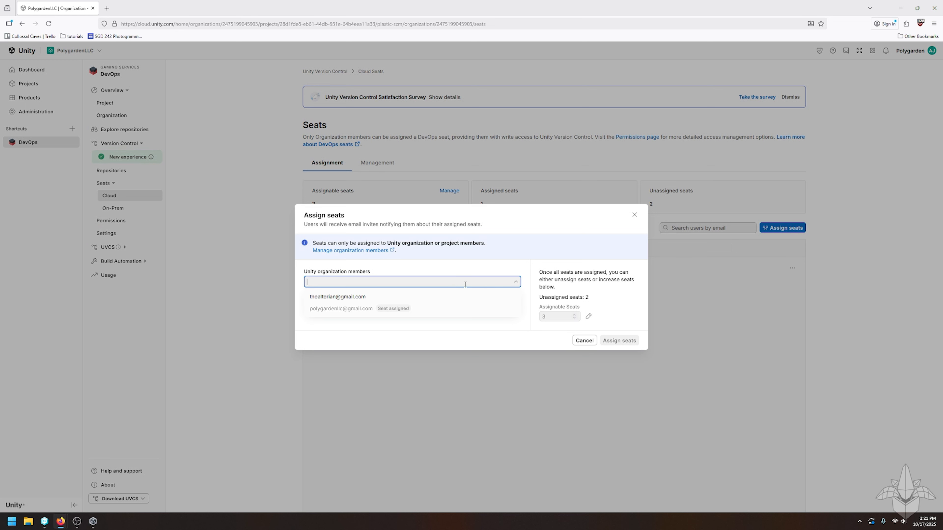
pyautogui.click(468, 261)
pyautogui.click(516, 282)
pyautogui.click(348, 300)
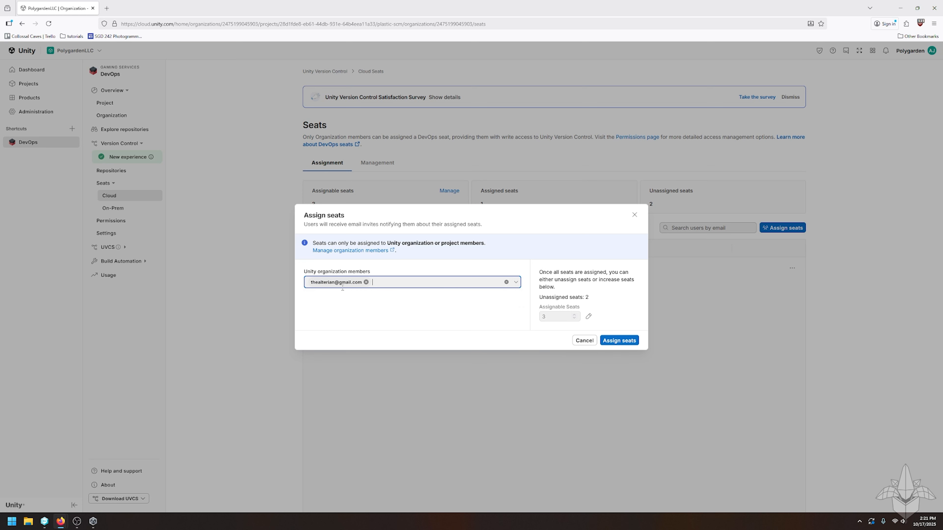
pyautogui.click(627, 342)
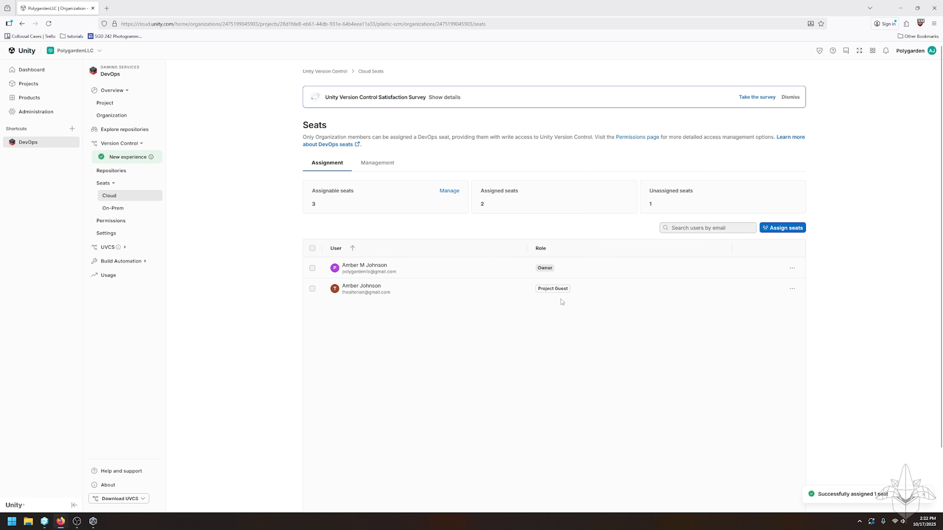
pyautogui.click(792, 289)
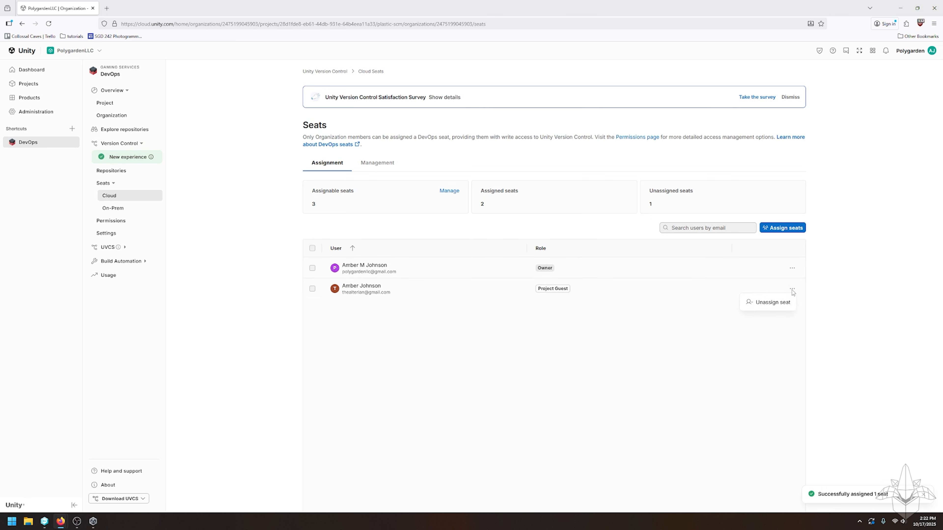
# - Review the invited member's seat options (Unassign seat) without unassigning, then bring up Unity Hub's projects list
pyautogui.click(668, 314)
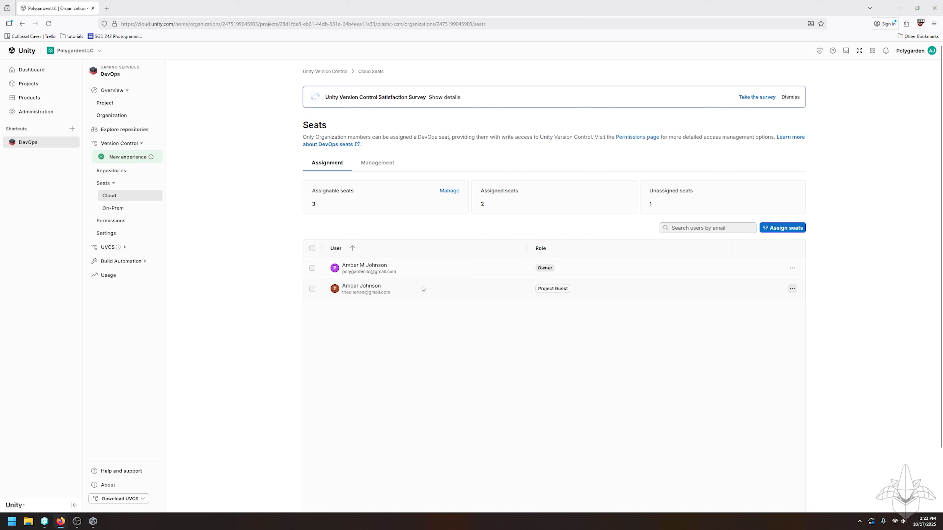
pyautogui.click(698, 301)
pyautogui.click(793, 291)
pyautogui.click(338, 225)
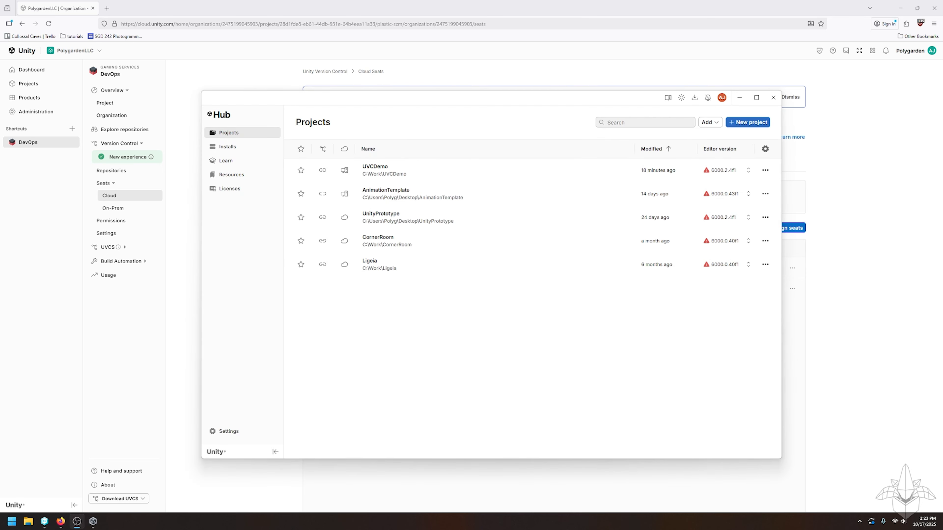
pyautogui.moveTo(335, 96); pyautogui.dragTo(287, 89)
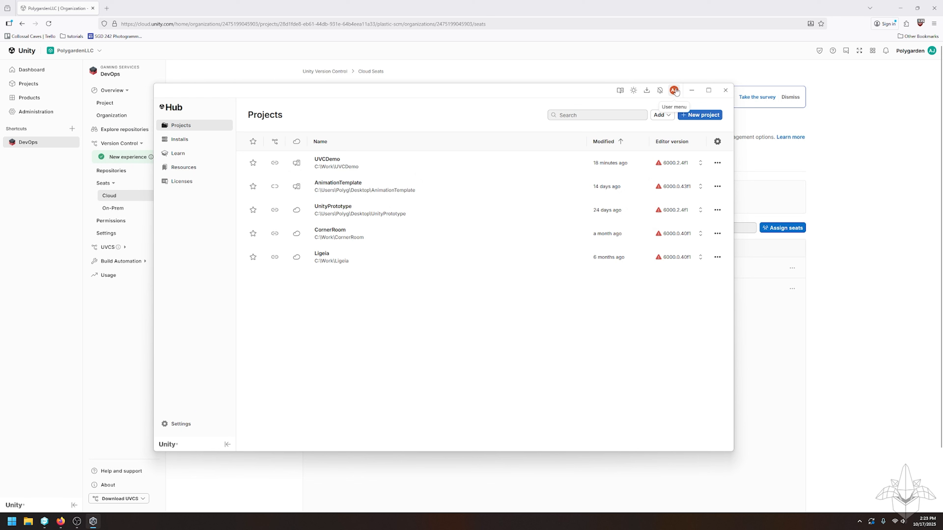
pyautogui.click(674, 90)
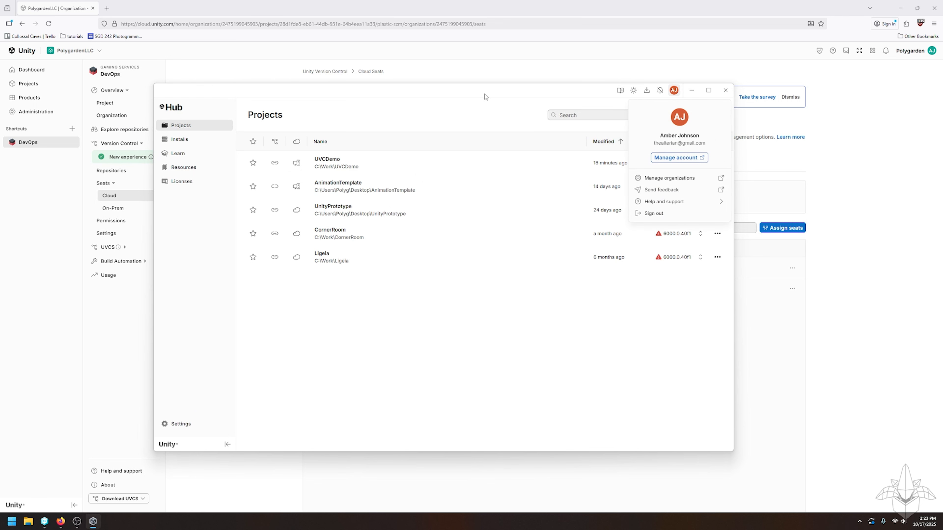
pyautogui.moveTo(486, 97); pyautogui.dragTo(507, 99)
pyautogui.click(563, 272)
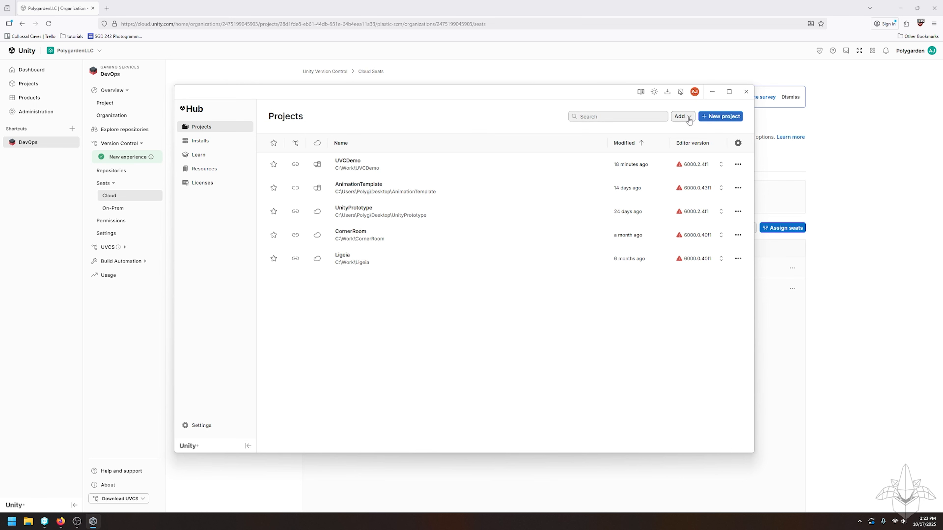
# - Filter Add from repository to polygarden / PolygardenLLC, confirm UVCDemo is downloaded, then cancel and close Unity Hub
pyautogui.click(690, 119)
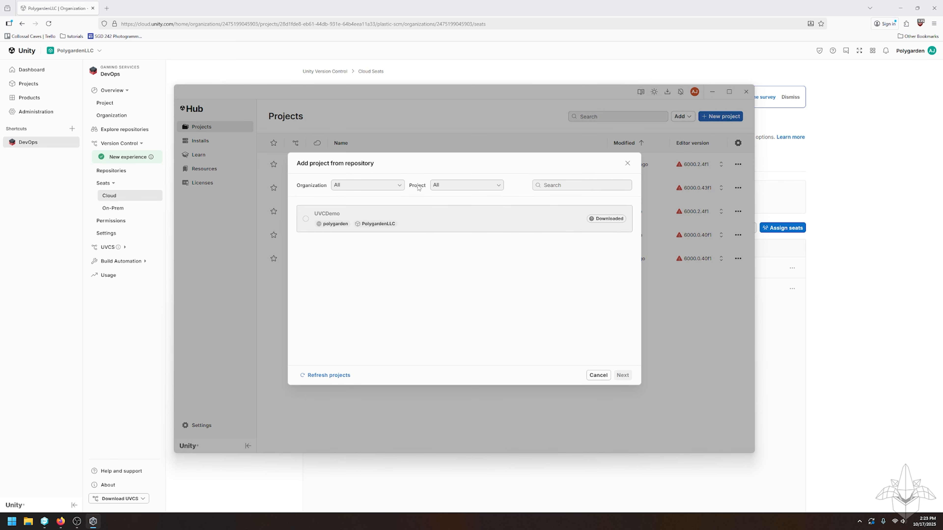
pyautogui.click(396, 186)
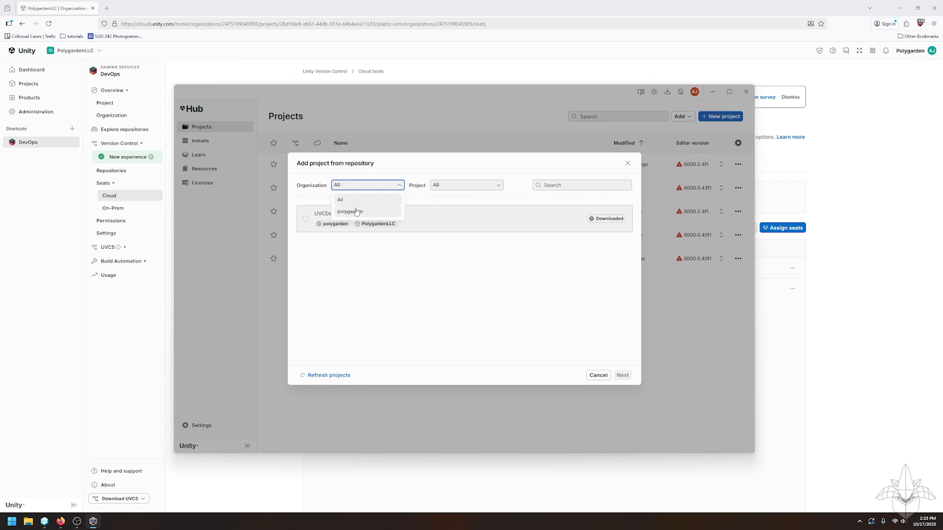
pyautogui.click(350, 212)
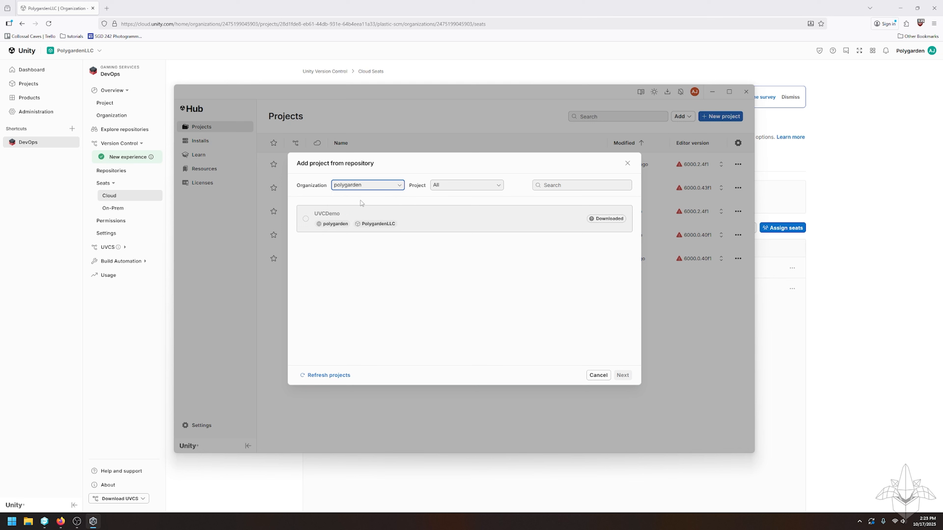
pyautogui.click(487, 191)
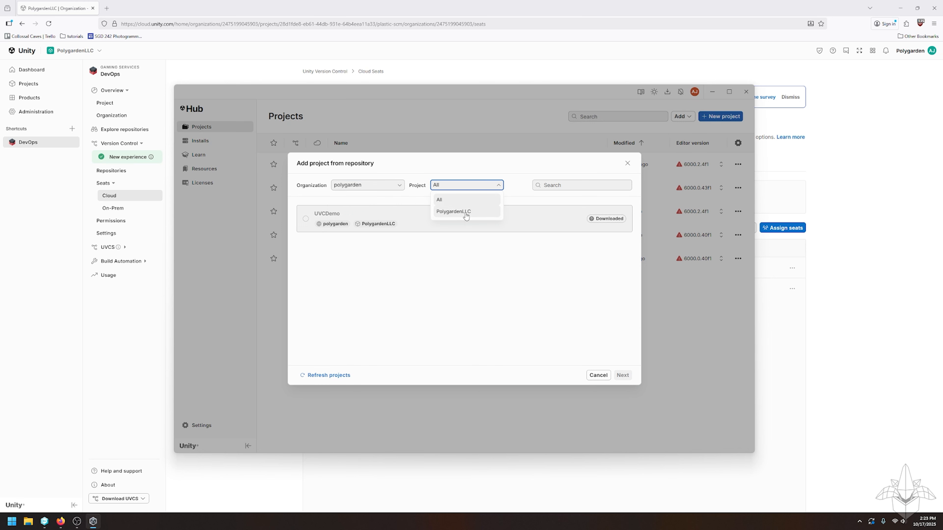
pyautogui.click(466, 214)
pyautogui.moveTo(590, 218)
pyautogui.click(394, 265)
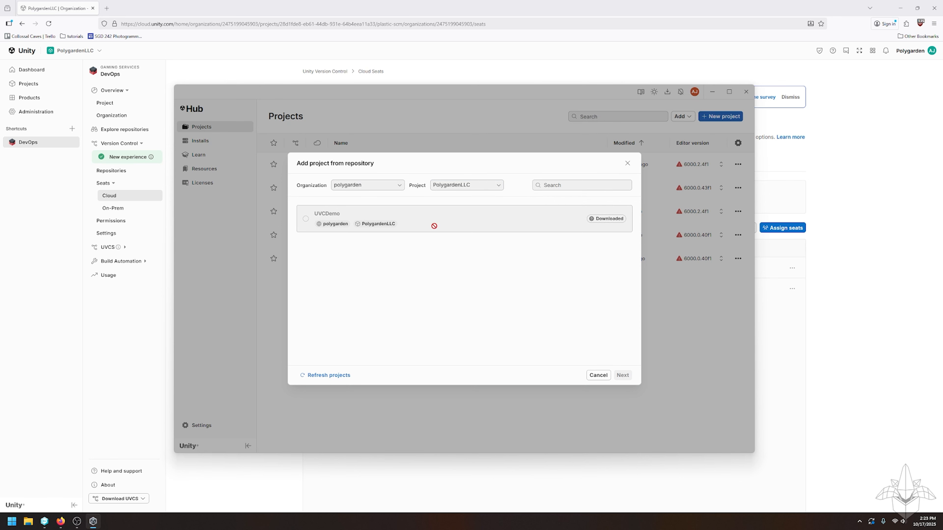
pyautogui.moveTo(604, 223)
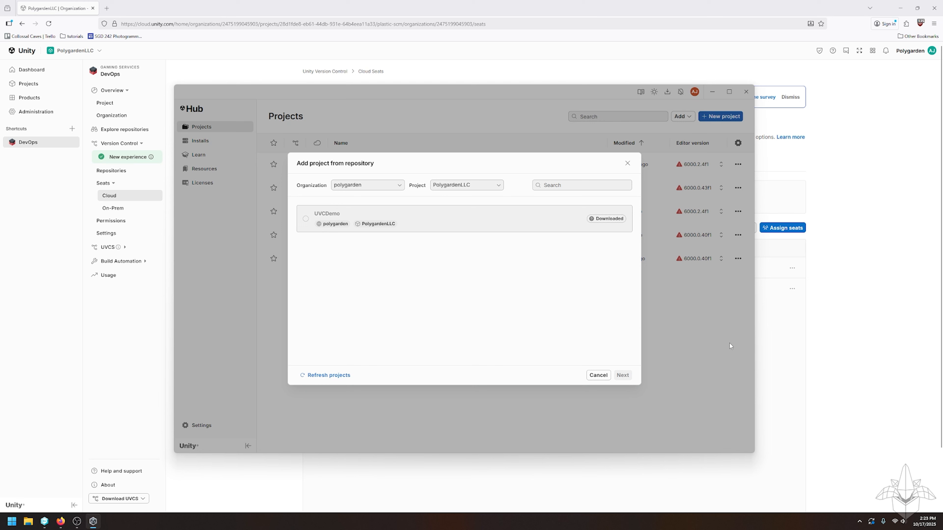
pyautogui.click(598, 376)
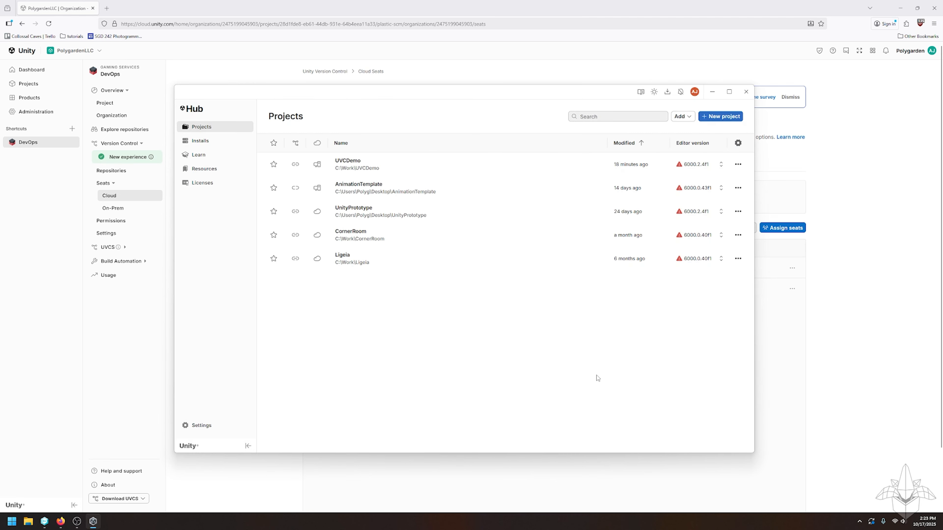
pyautogui.click(745, 93)
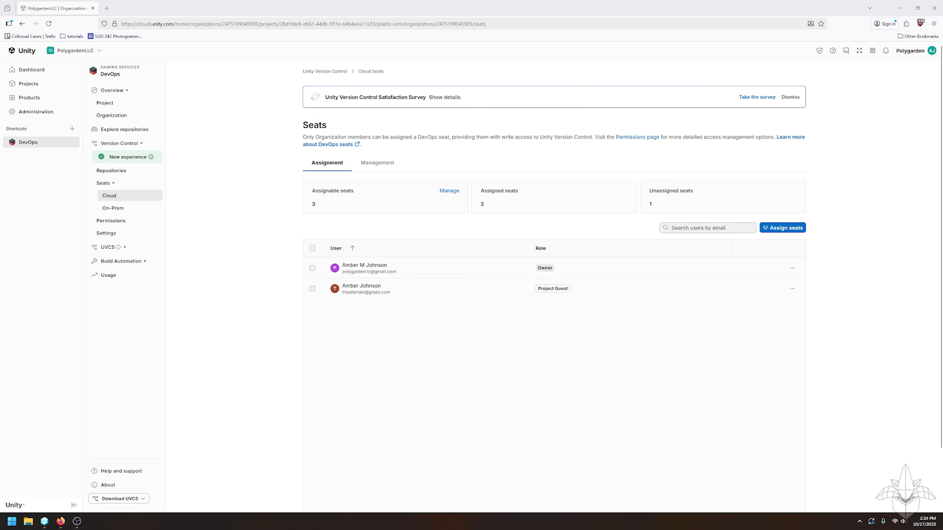
# - In Version Control, confirm the invited member's account and the Polygarden organization are selected
pyautogui.click(77, 521)
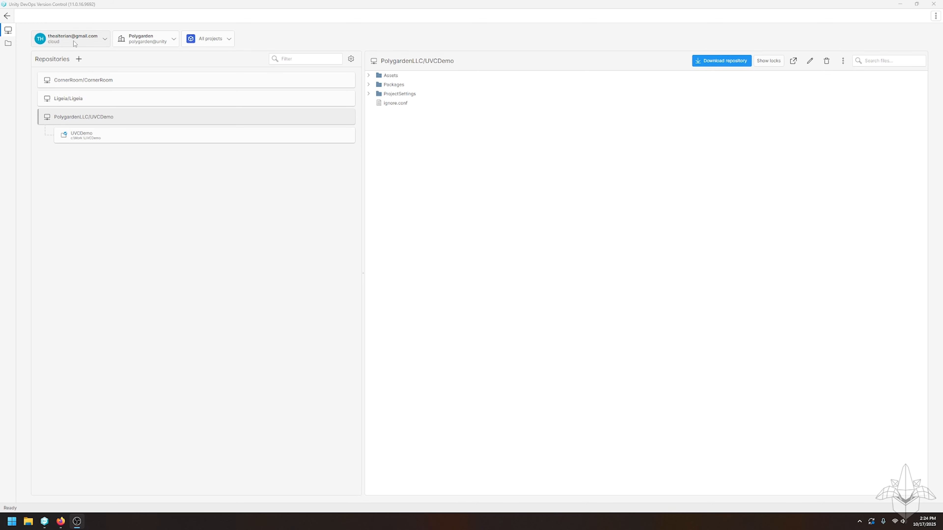
pyautogui.click(105, 41)
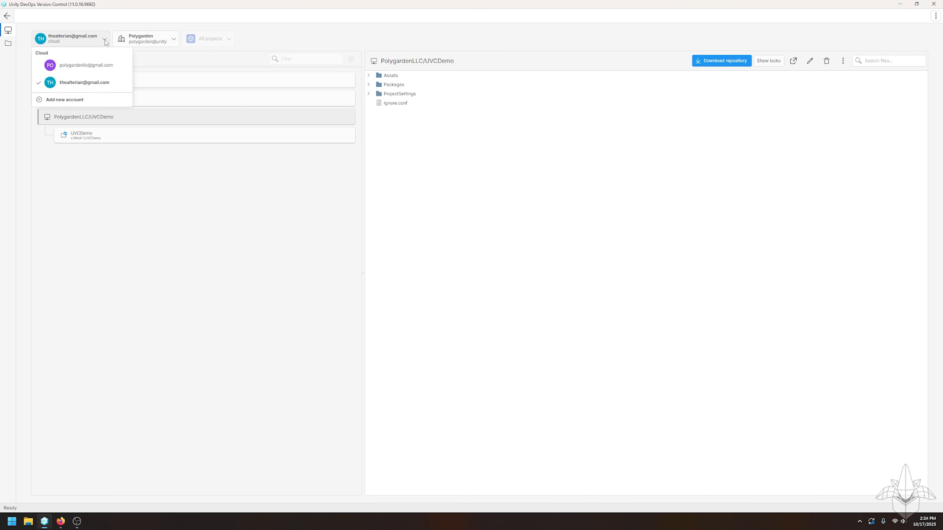
pyautogui.click(77, 85)
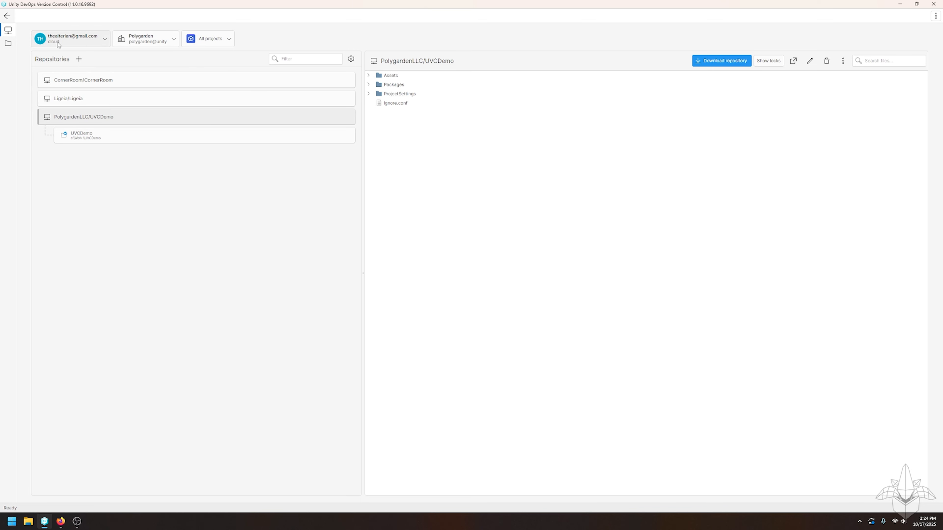
pyautogui.click(155, 40)
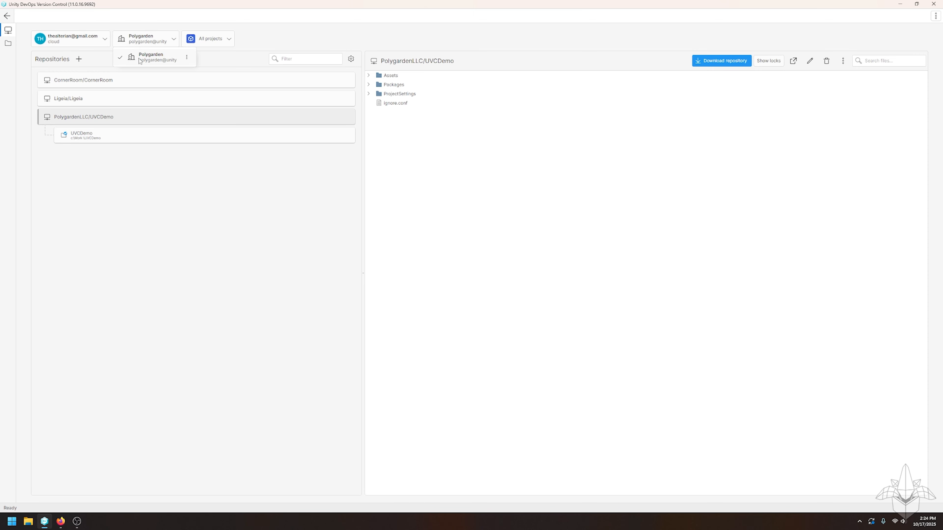
pyautogui.click(158, 60)
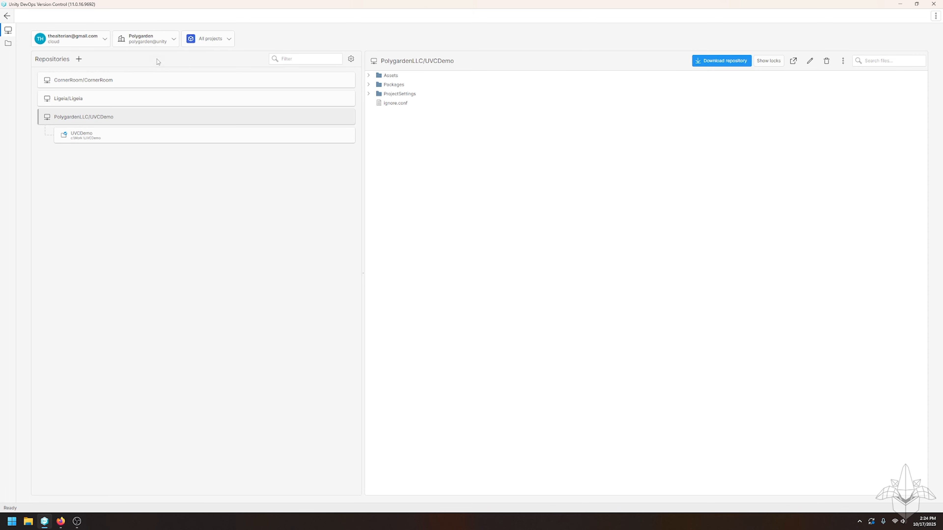
# - Keep all projects listed and start downloading PolygardenLLC/UVCDemo into a new workspace
pyautogui.click(227, 39)
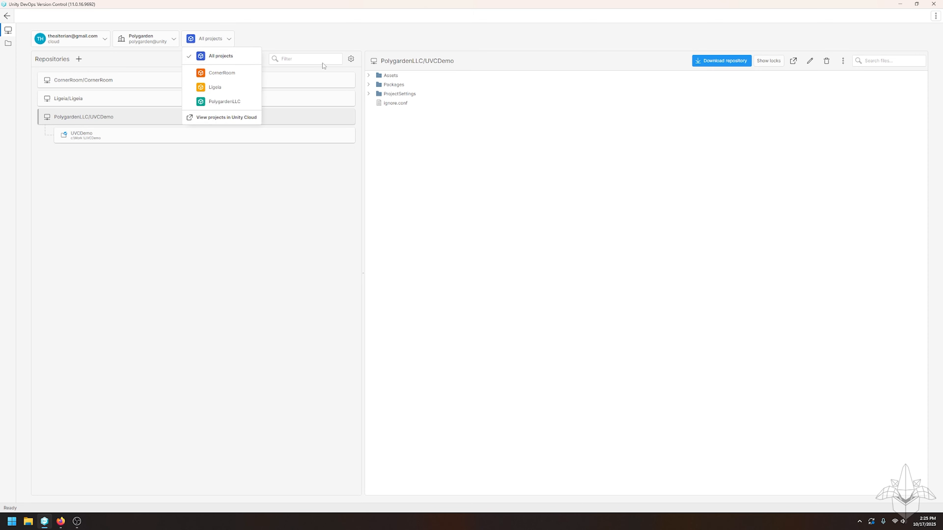
pyautogui.click(360, 23)
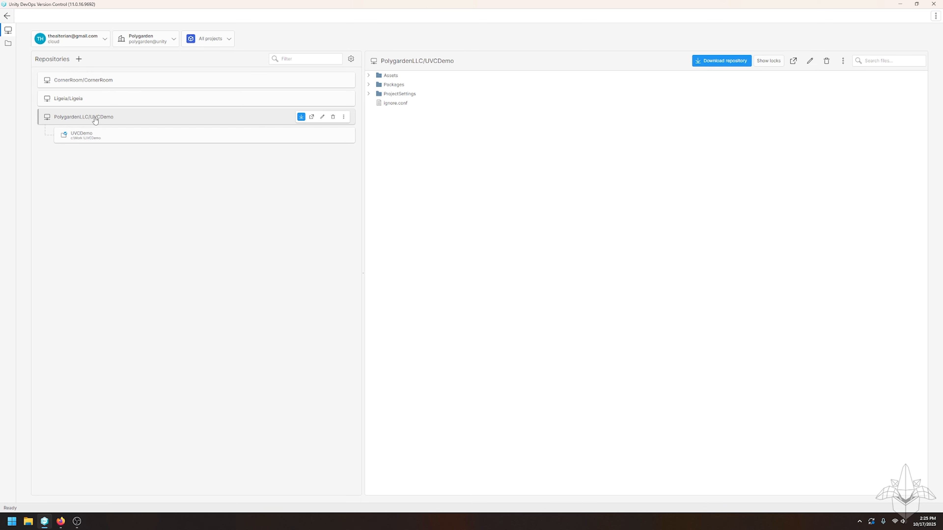
pyautogui.click(86, 117)
pyautogui.click(301, 117)
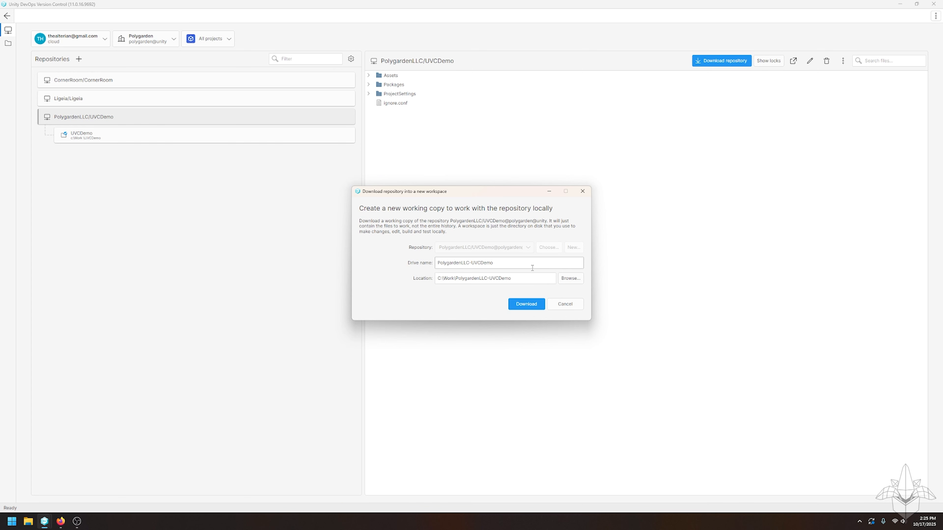
# - Dismiss the folder browser and close the Download repository dialog, keeping location C:\Work\PolygardenLLC-UVCDemo
pyautogui.click(572, 279)
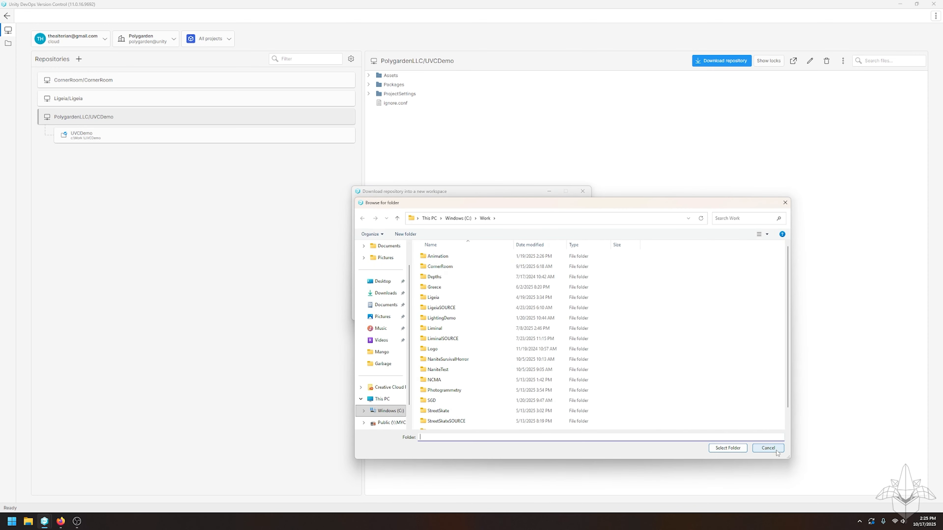
pyautogui.click(786, 202)
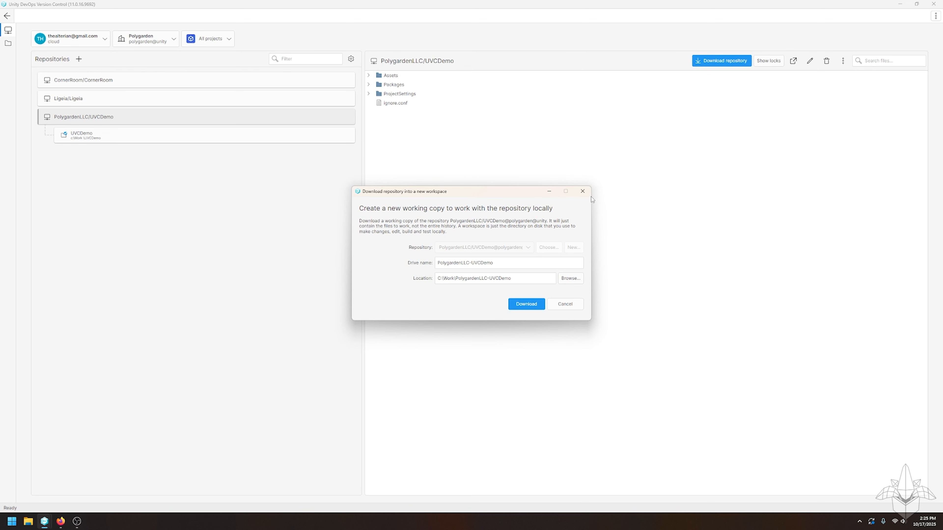
pyautogui.click(583, 190)
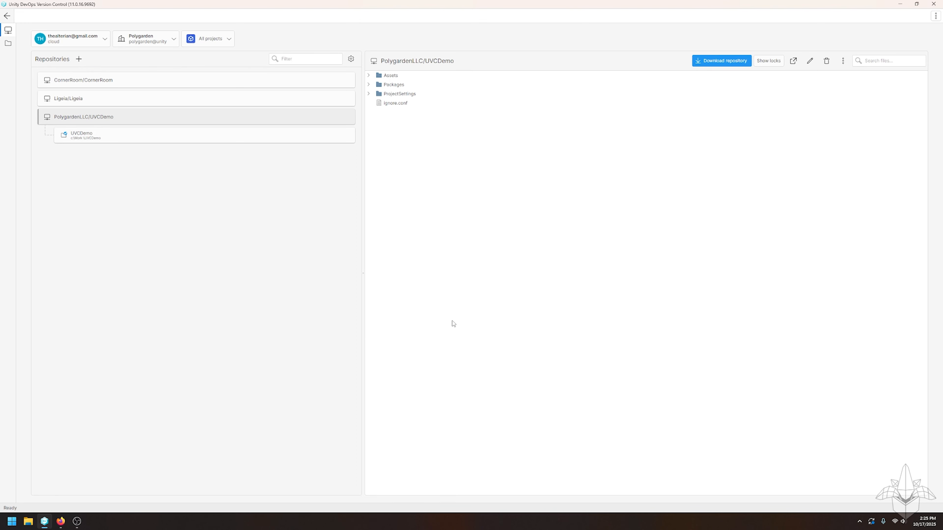